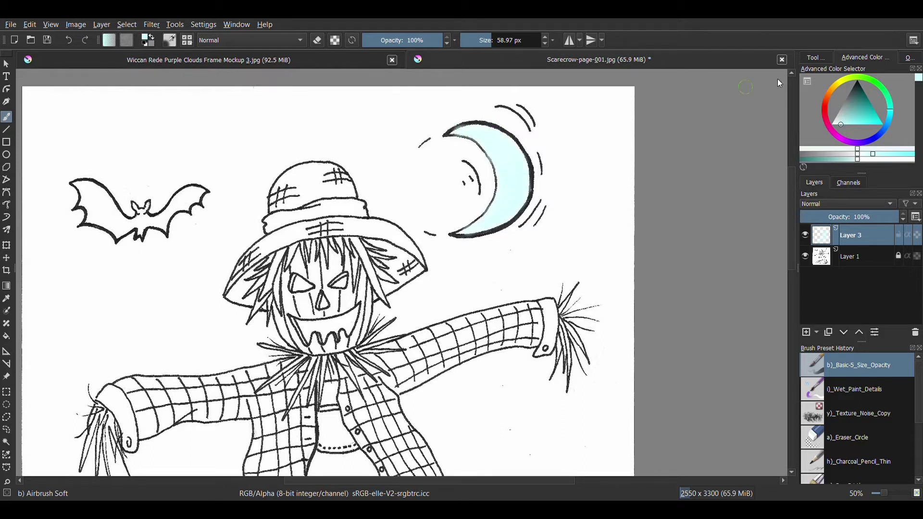
# Airbrush the straw hat's crown, brim and band in muted beige.
pyautogui.click(840, 86)
pyautogui.click(847, 115)
pyautogui.moveTo(307, 179)
pyautogui.mouseDown()
pyautogui.moveTo(283, 202)
pyautogui.moveTo(336, 190)
pyautogui.moveTo(298, 173)
pyautogui.moveTo(274, 202)
pyautogui.mouseUp()
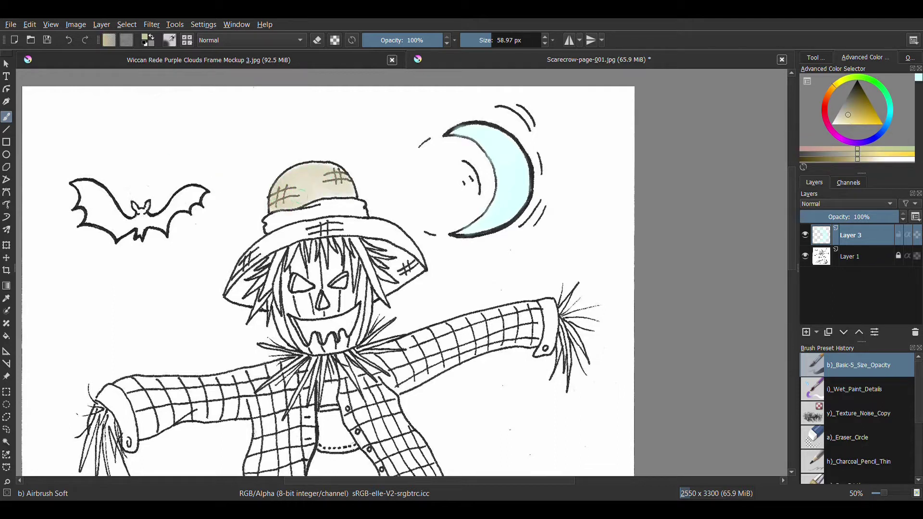
pyautogui.moveTo(274, 238)
pyautogui.mouseDown()
pyautogui.moveTo(243, 267)
pyautogui.moveTo(288, 228)
pyautogui.moveTo(386, 231)
pyautogui.mouseUp()
pyautogui.moveTo(412, 260)
pyautogui.mouseDown()
pyautogui.moveTo(375, 223)
pyautogui.moveTo(404, 269)
pyautogui.moveTo(419, 260)
pyautogui.moveTo(255, 254)
pyautogui.moveTo(235, 298)
pyautogui.mouseUp()
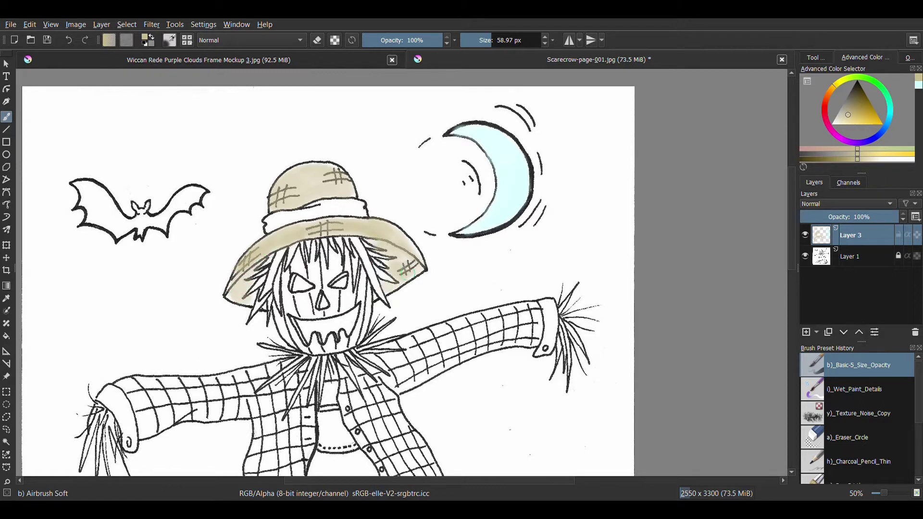
pyautogui.moveTo(238, 288)
pyautogui.mouseDown()
pyautogui.moveTo(254, 274)
pyautogui.moveTo(243, 291)
pyautogui.mouseUp()
# Colour the pumpkin face orange, from forehead and cheeks down to mouth and chin.
pyautogui.moveTo(840, 82); pyautogui.dragTo(829, 92)
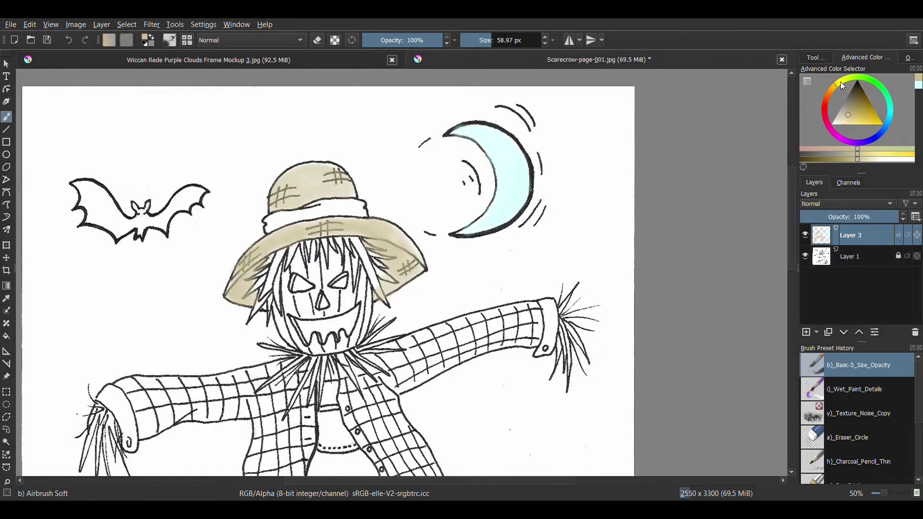
pyautogui.click(874, 112)
pyautogui.moveTo(314, 272)
pyautogui.mouseDown()
pyautogui.moveTo(313, 248)
pyautogui.moveTo(349, 269)
pyautogui.moveTo(288, 273)
pyautogui.moveTo(310, 317)
pyautogui.moveTo(327, 288)
pyautogui.moveTo(346, 303)
pyautogui.mouseUp()
pyautogui.moveTo(344, 310); pyautogui.dragTo(286, 312)
pyautogui.moveTo(346, 279)
pyautogui.mouseDown()
pyautogui.moveTo(366, 312)
pyautogui.moveTo(353, 343)
pyautogui.mouseUp()
pyautogui.moveTo(308, 313)
pyautogui.mouseDown()
pyautogui.moveTo(274, 336)
pyautogui.moveTo(303, 351)
pyautogui.moveTo(286, 281)
pyautogui.moveTo(313, 310)
pyautogui.moveTo(303, 252)
pyautogui.moveTo(336, 259)
pyautogui.moveTo(336, 312)
pyautogui.mouseUp()
pyautogui.moveTo(315, 346); pyautogui.dragTo(363, 336)
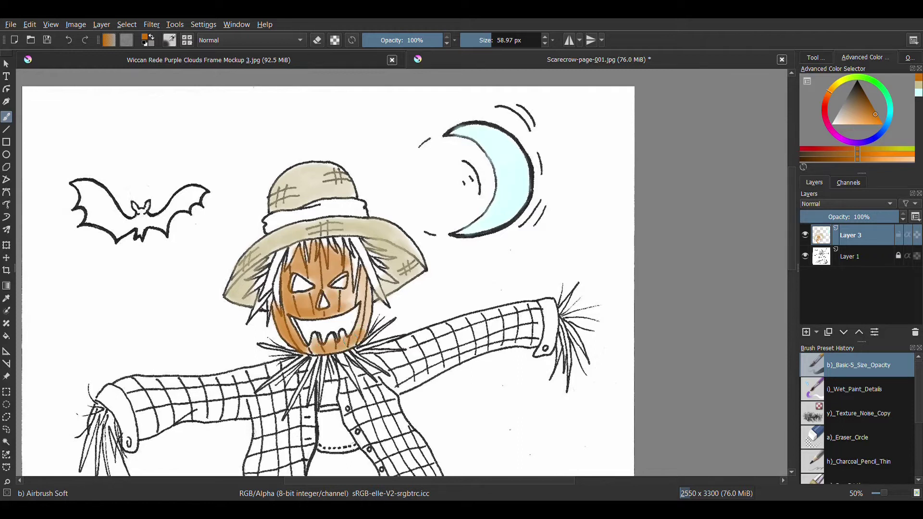
# Shrink the brush and shade the flying bat's wings dark grey.
pyautogui.click(805, 159)
pyautogui.moveTo(483, 42); pyautogui.dragTo(475, 42)
pyautogui.moveTo(101, 216); pyautogui.dragTo(81, 189)
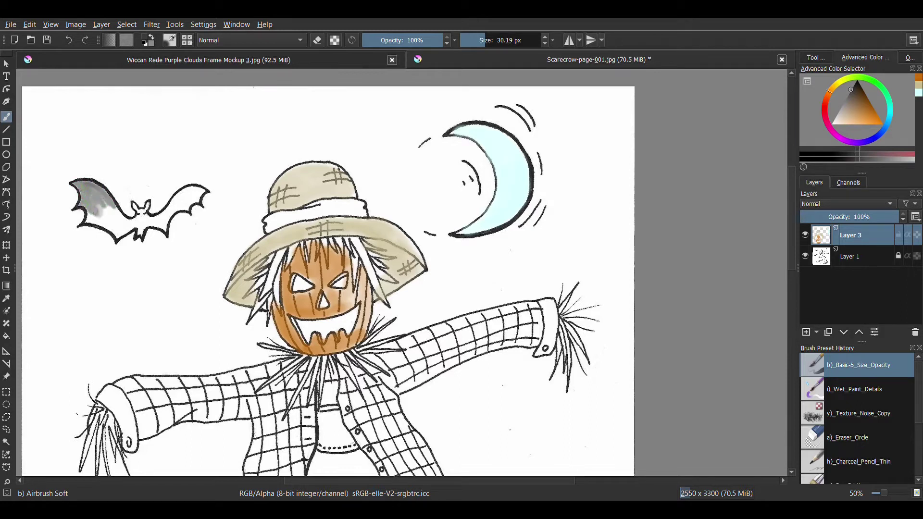
pyautogui.moveTo(101, 209); pyautogui.dragTo(131, 224)
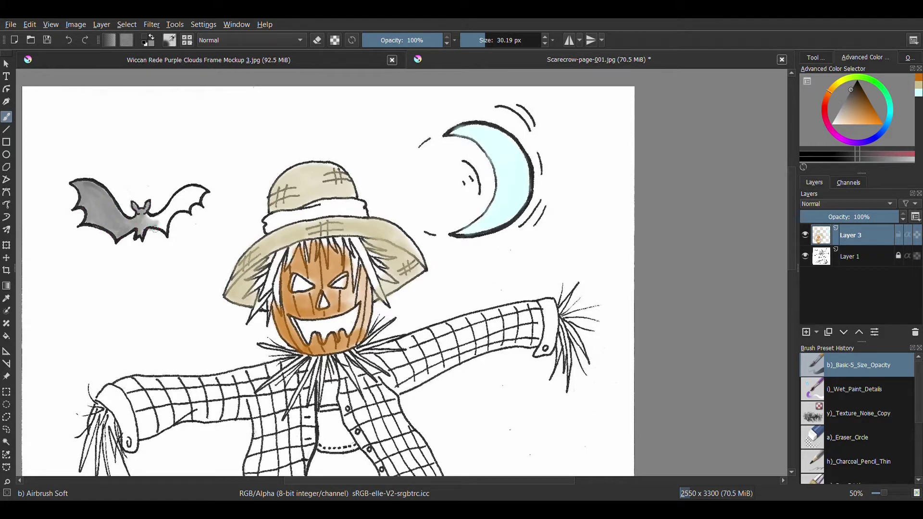
pyautogui.moveTo(156, 216); pyautogui.dragTo(193, 202)
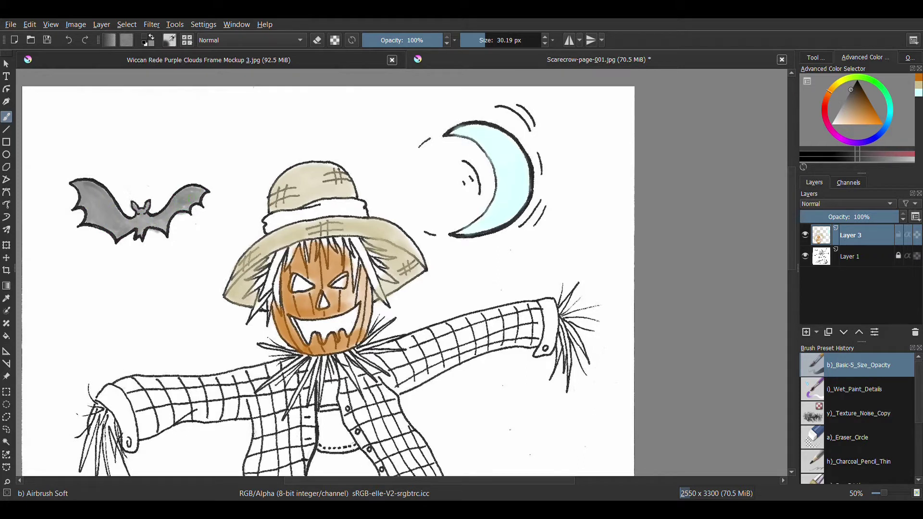
# Paint the straw hair, both hand tufts and neck straw pale yellow.
pyautogui.scroll(-3, 793, 229)
pyautogui.scroll(-3, 793, 229)
pyautogui.click(827, 88)
pyautogui.click(852, 108)
pyautogui.moveTo(852, 108); pyautogui.dragTo(852, 117)
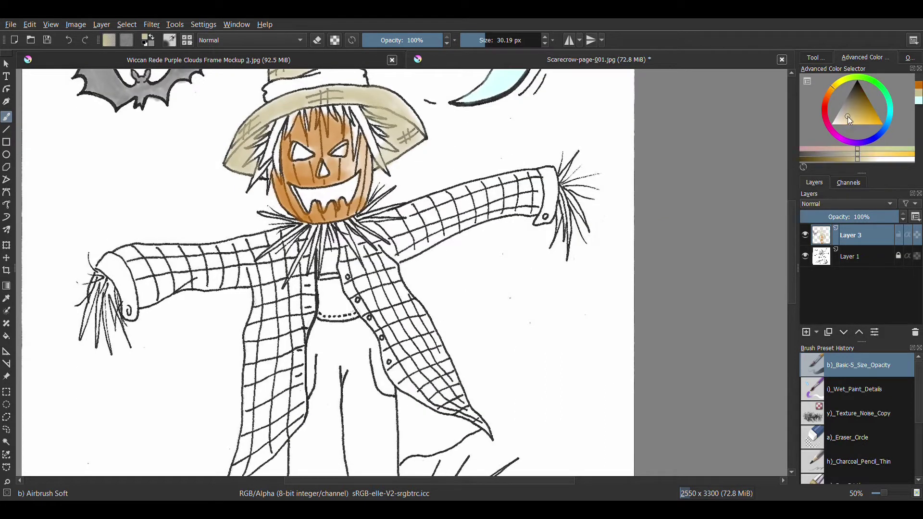
pyautogui.moveTo(271, 122)
pyautogui.mouseDown()
pyautogui.moveTo(258, 171)
pyautogui.moveTo(267, 183)
pyautogui.mouseUp()
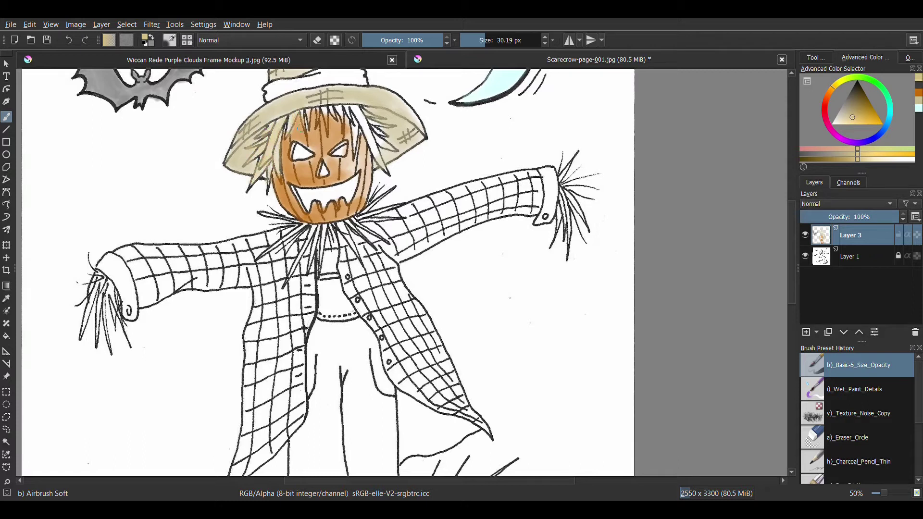
pyautogui.moveTo(331, 107)
pyautogui.mouseDown()
pyautogui.moveTo(358, 120)
pyautogui.moveTo(380, 164)
pyautogui.mouseUp()
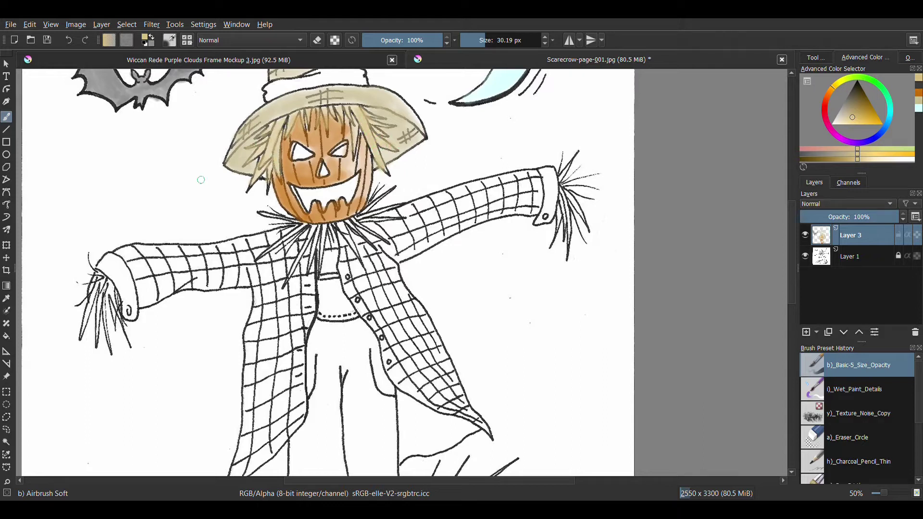
pyautogui.moveTo(99, 281)
pyautogui.mouseDown()
pyautogui.moveTo(114, 304)
pyautogui.moveTo(84, 328)
pyautogui.mouseUp()
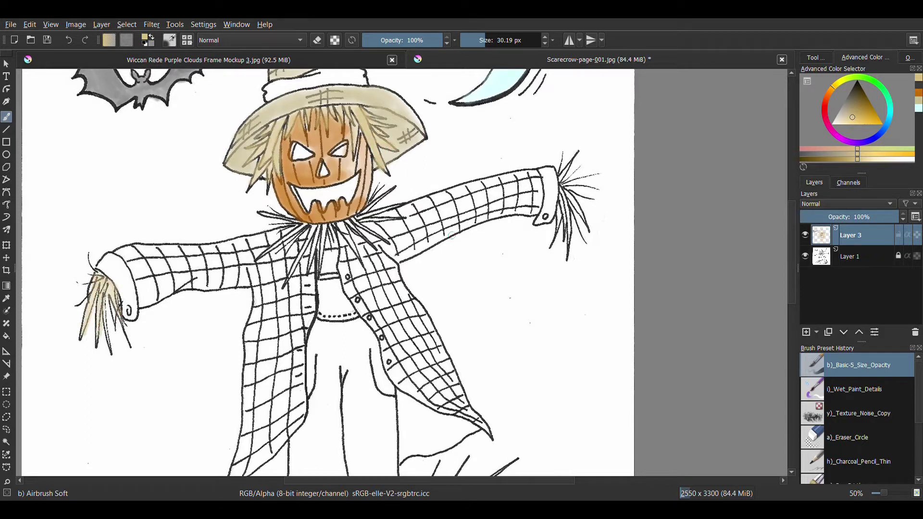
pyautogui.moveTo(561, 192); pyautogui.dragTo(568, 237)
pyautogui.moveTo(305, 222)
pyautogui.mouseDown()
pyautogui.moveTo(260, 260)
pyautogui.moveTo(284, 284)
pyautogui.mouseUp()
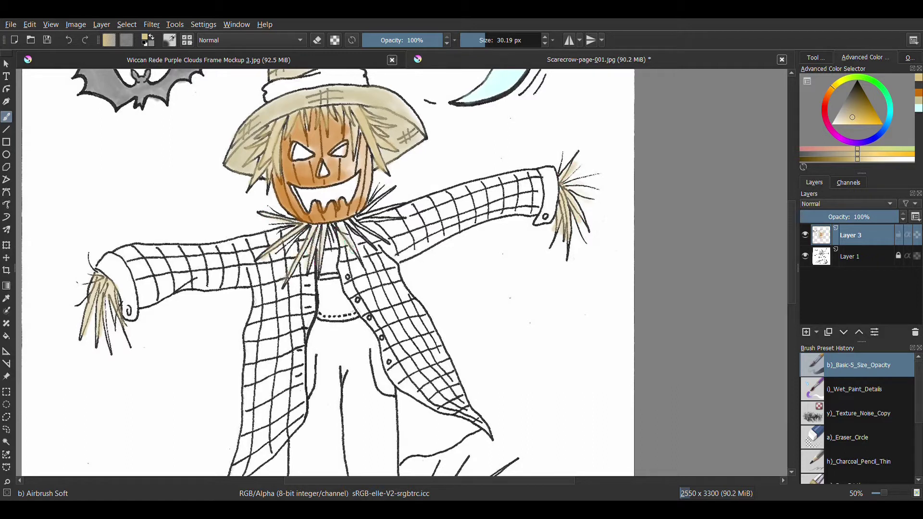
# Paint the shirt front below the neck light blue.
pyautogui.click(886, 122)
pyautogui.click(856, 107)
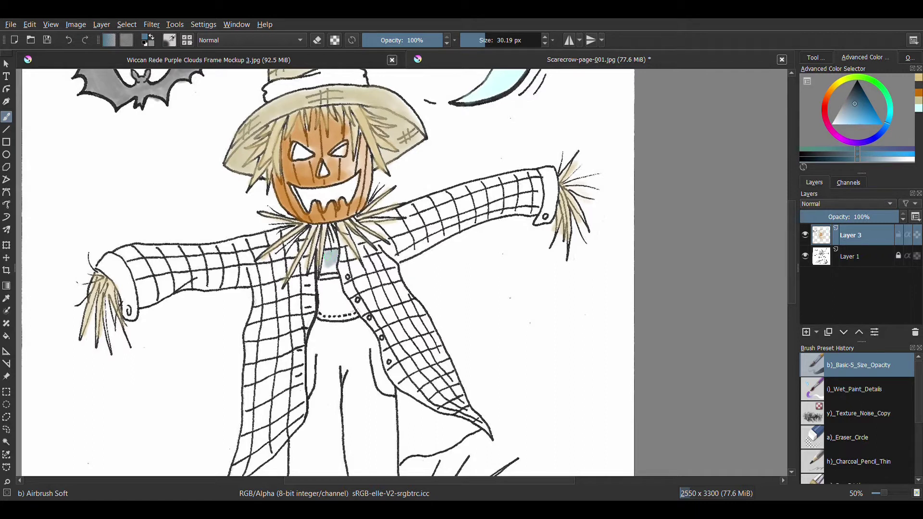
pyautogui.moveTo(334, 275)
pyautogui.mouseDown()
pyautogui.moveTo(323, 318)
pyautogui.moveTo(354, 296)
pyautogui.mouseUp()
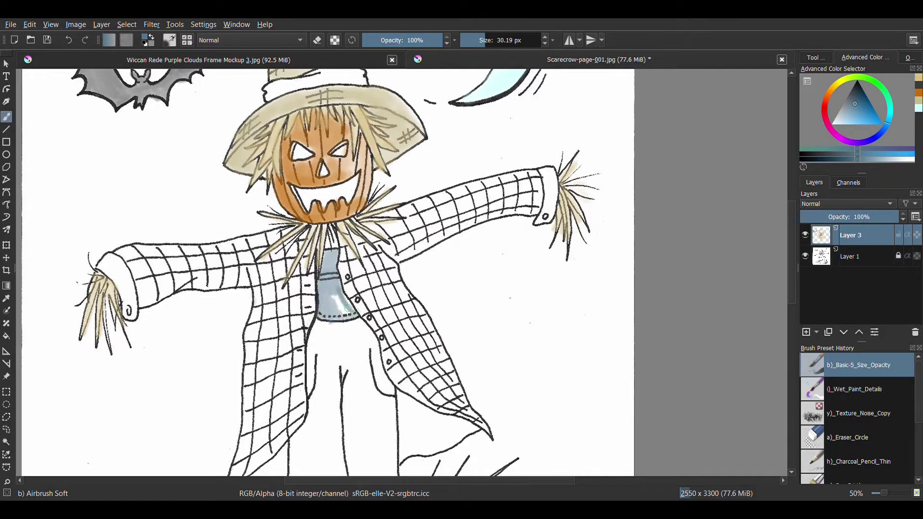
pyautogui.scroll(-3, 344, 231)
# Enlarge the brush and shade both overall legs blue-grey around the two patches.
pyautogui.scroll(-2, 336, 154)
pyautogui.moveTo(320, 125)
pyautogui.mouseDown()
pyautogui.moveTo(330, 108)
pyautogui.moveTo(336, 115)
pyautogui.moveTo(305, 144)
pyautogui.moveTo(327, 111)
pyautogui.moveTo(365, 110)
pyautogui.moveTo(387, 164)
pyautogui.moveTo(350, 116)
pyautogui.moveTo(312, 163)
pyautogui.moveTo(346, 197)
pyautogui.moveTo(331, 193)
pyautogui.moveTo(330, 124)
pyautogui.mouseUp()
pyautogui.press(']')
pyautogui.moveTo(321, 224); pyautogui.dragTo(327, 240)
pyautogui.moveTo(312, 202)
pyautogui.mouseDown()
pyautogui.moveTo(337, 260)
pyautogui.moveTo(364, 207)
pyautogui.moveTo(384, 231)
pyautogui.moveTo(336, 270)
pyautogui.moveTo(292, 287)
pyautogui.moveTo(346, 346)
pyautogui.moveTo(319, 358)
pyautogui.moveTo(348, 384)
pyautogui.moveTo(297, 384)
pyautogui.moveTo(294, 457)
pyautogui.moveTo(315, 370)
pyautogui.moveTo(354, 409)
pyautogui.moveTo(290, 461)
pyautogui.moveTo(346, 404)
pyautogui.moveTo(308, 385)
pyautogui.moveTo(337, 457)
pyautogui.moveTo(327, 423)
pyautogui.mouseUp()
pyautogui.moveTo(359, 299)
pyautogui.mouseDown()
pyautogui.moveTo(385, 286)
pyautogui.moveTo(392, 270)
pyautogui.moveTo(355, 226)
pyautogui.moveTo(351, 320)
pyautogui.moveTo(383, 361)
pyautogui.moveTo(377, 370)
pyautogui.moveTo(393, 399)
pyautogui.moveTo(363, 447)
pyautogui.moveTo(423, 459)
pyautogui.moveTo(411, 400)
pyautogui.moveTo(380, 423)
pyautogui.moveTo(406, 452)
pyautogui.moveTo(385, 433)
pyautogui.moveTo(394, 438)
pyautogui.mouseUp()
# Paint alternating dusty pink stripes along both coat sleeves.
pyautogui.scroll(5, 762, 357)
pyautogui.click(826, 116)
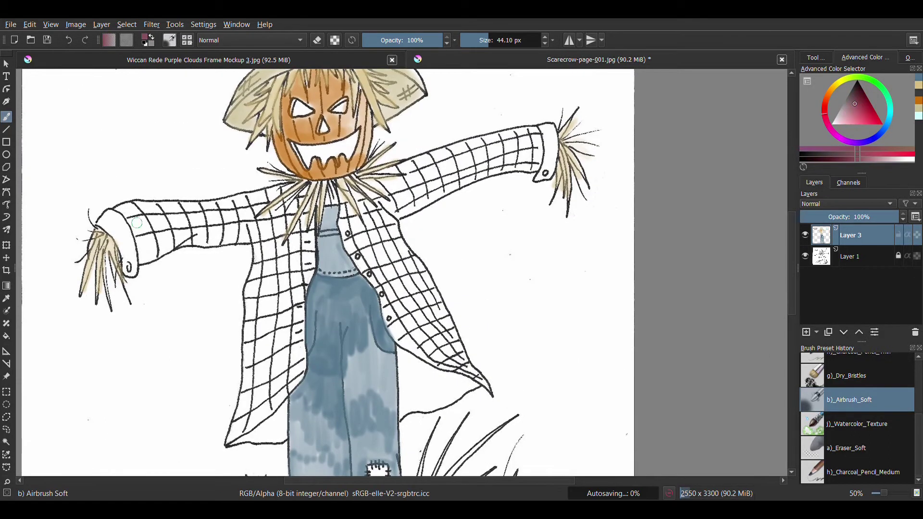
pyautogui.moveTo(159, 211)
pyautogui.mouseDown()
pyautogui.moveTo(274, 192)
pyautogui.moveTo(113, 212)
pyautogui.mouseUp()
pyautogui.moveTo(279, 190); pyautogui.dragTo(135, 204)
pyautogui.moveTo(377, 171)
pyautogui.mouseDown()
pyautogui.moveTo(538, 128)
pyautogui.moveTo(432, 152)
pyautogui.mouseUp()
pyautogui.moveTo(140, 254)
pyautogui.mouseDown()
pyautogui.moveTo(199, 230)
pyautogui.moveTo(293, 219)
pyautogui.moveTo(255, 231)
pyautogui.mouseUp()
pyautogui.moveTo(539, 151)
pyautogui.mouseDown()
pyautogui.moveTo(379, 207)
pyautogui.moveTo(527, 159)
pyautogui.mouseUp()
# Add dusty pink bands across the coat front and both coat tails.
pyautogui.moveTo(272, 267)
pyautogui.mouseDown()
pyautogui.moveTo(308, 262)
pyautogui.moveTo(253, 269)
pyautogui.moveTo(313, 267)
pyautogui.moveTo(394, 230)
pyautogui.mouseUp()
pyautogui.moveTo(248, 303)
pyautogui.mouseDown()
pyautogui.moveTo(303, 294)
pyautogui.moveTo(250, 308)
pyautogui.mouseUp()
pyautogui.moveTo(370, 281)
pyautogui.mouseDown()
pyautogui.moveTo(413, 262)
pyautogui.moveTo(423, 269)
pyautogui.mouseUp()
pyautogui.moveTo(247, 351)
pyautogui.mouseDown()
pyautogui.moveTo(295, 332)
pyautogui.moveTo(248, 356)
pyautogui.mouseUp()
pyautogui.moveTo(385, 315)
pyautogui.mouseDown()
pyautogui.moveTo(437, 291)
pyautogui.moveTo(385, 320)
pyautogui.mouseUp()
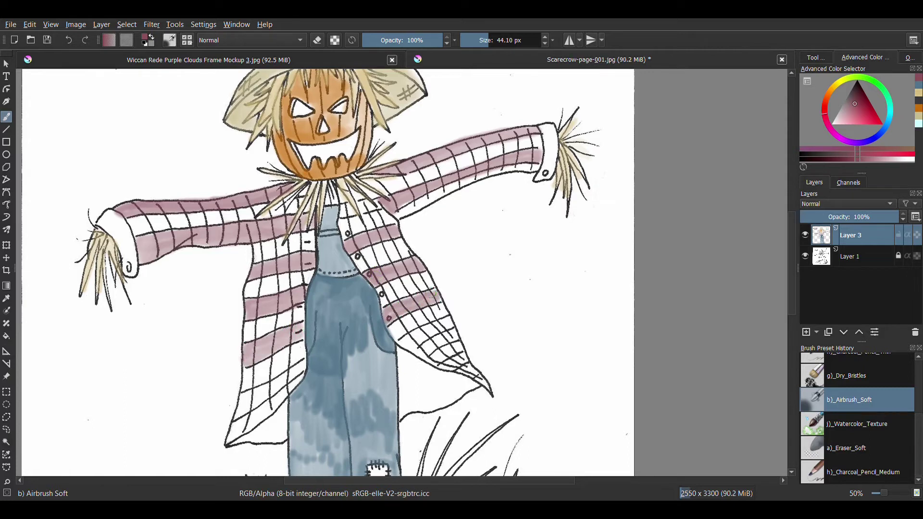
pyautogui.moveTo(303, 360)
pyautogui.mouseDown()
pyautogui.moveTo(248, 401)
pyautogui.moveTo(258, 398)
pyautogui.mouseUp()
pyautogui.moveTo(422, 332)
pyautogui.mouseDown()
pyautogui.moveTo(404, 344)
pyautogui.moveTo(449, 319)
pyautogui.mouseUp()
pyautogui.moveTo(435, 357); pyautogui.dragTo(443, 354)
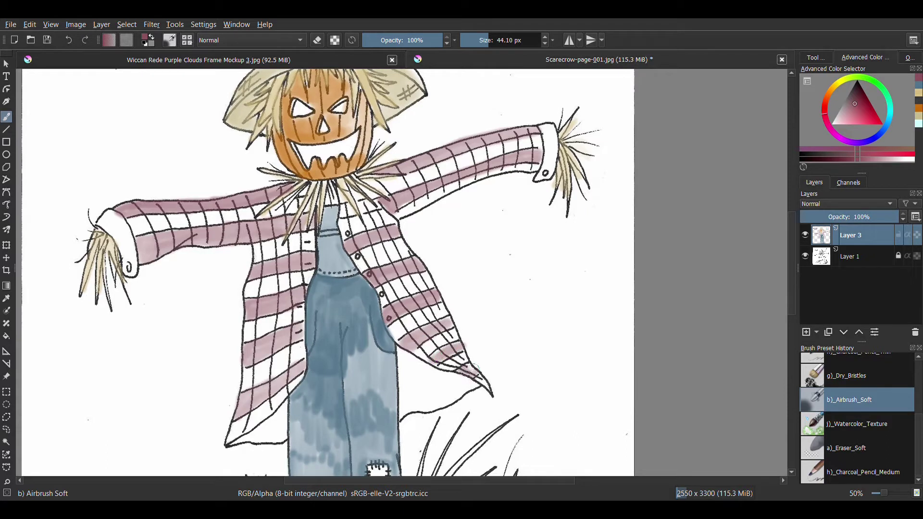
pyautogui.moveTo(235, 442)
pyautogui.mouseDown()
pyautogui.moveTo(283, 408)
pyautogui.moveTo(269, 432)
pyautogui.moveTo(281, 413)
pyautogui.mouseUp()
pyautogui.moveTo(401, 363)
pyautogui.mouseDown()
pyautogui.moveTo(403, 409)
pyautogui.moveTo(445, 370)
pyautogui.moveTo(481, 385)
pyautogui.moveTo(442, 407)
pyautogui.moveTo(447, 385)
pyautogui.moveTo(414, 374)
pyautogui.moveTo(401, 379)
pyautogui.moveTo(468, 379)
pyautogui.moveTo(473, 390)
pyautogui.mouseUp()
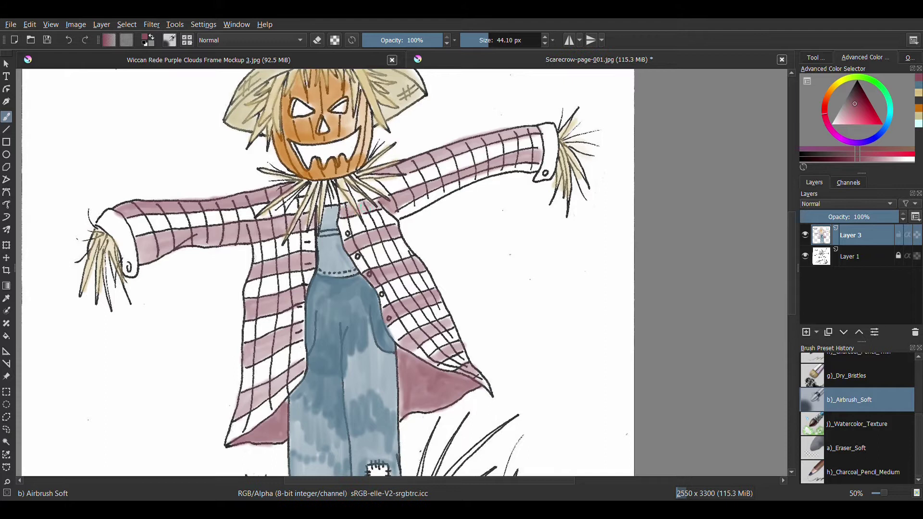
# Paint a bright yellow stripe along both sleeves, replacing an undone trial stroke.
pyautogui.click(838, 81)
pyautogui.click(866, 108)
pyautogui.moveTo(143, 224); pyautogui.dragTo(217, 218)
pyautogui.hotkey('ctrl', 'z')
pyautogui.click(874, 117)
pyautogui.moveTo(161, 228)
pyautogui.mouseDown()
pyautogui.moveTo(360, 193)
pyautogui.moveTo(531, 140)
pyautogui.mouseUp()
# Fill the remaining white coat-front and tail stripes with pale yellow.
pyautogui.moveTo(310, 240); pyautogui.dragTo(254, 249)
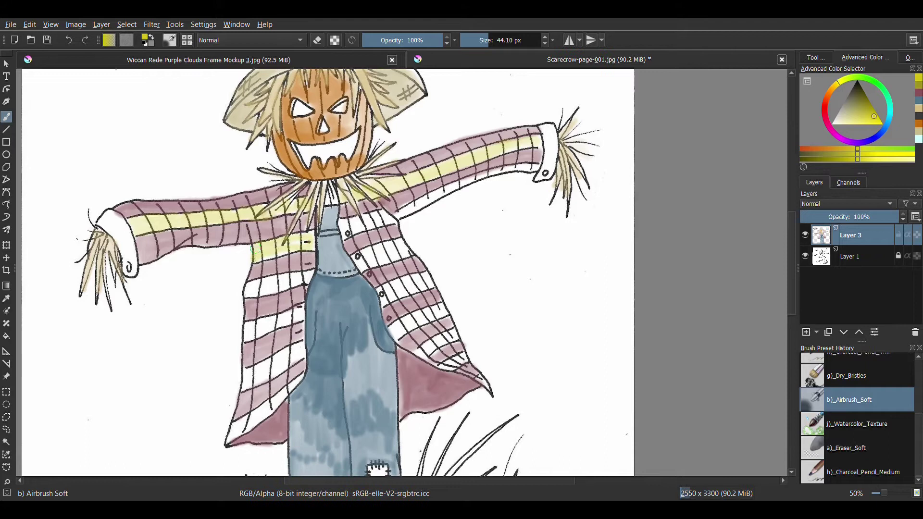
pyautogui.moveTo(342, 224); pyautogui.dragTo(392, 219)
pyautogui.moveTo(250, 287)
pyautogui.mouseDown()
pyautogui.moveTo(304, 273)
pyautogui.moveTo(245, 291)
pyautogui.mouseUp()
pyautogui.moveTo(356, 260); pyautogui.dragTo(406, 248)
pyautogui.moveTo(245, 326)
pyautogui.mouseDown()
pyautogui.moveTo(303, 312)
pyautogui.moveTo(283, 318)
pyautogui.mouseUp()
pyautogui.moveTo(384, 290); pyautogui.dragTo(383, 291)
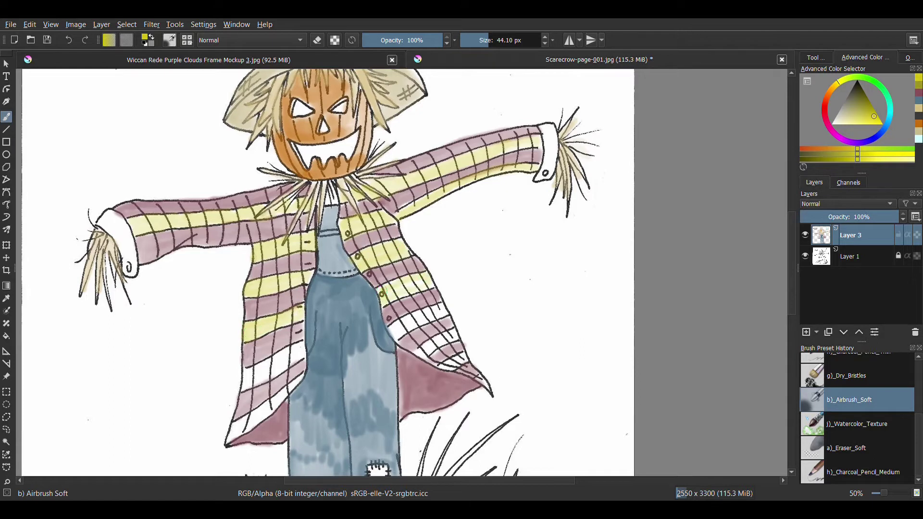
pyautogui.moveTo(246, 381); pyautogui.dragTo(295, 354)
pyautogui.moveTo(396, 333); pyautogui.dragTo(444, 312)
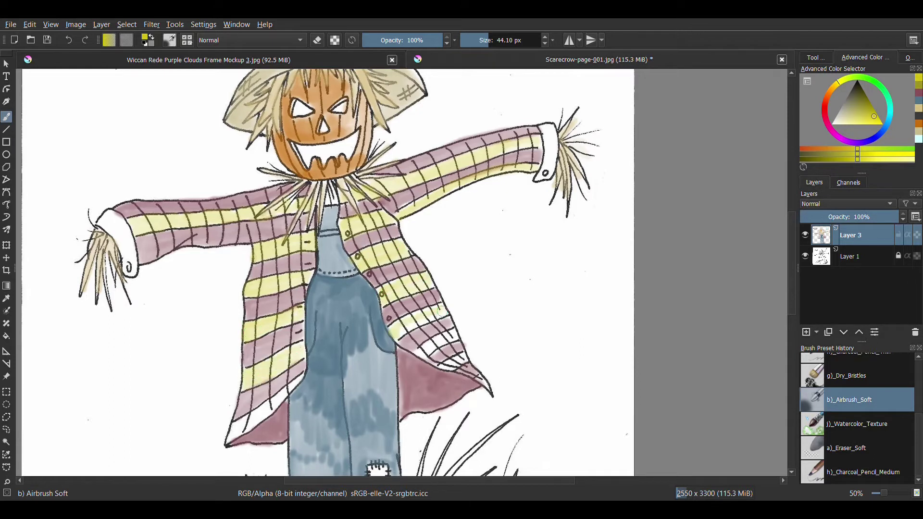
pyautogui.moveTo(265, 405); pyautogui.dragTo(272, 409)
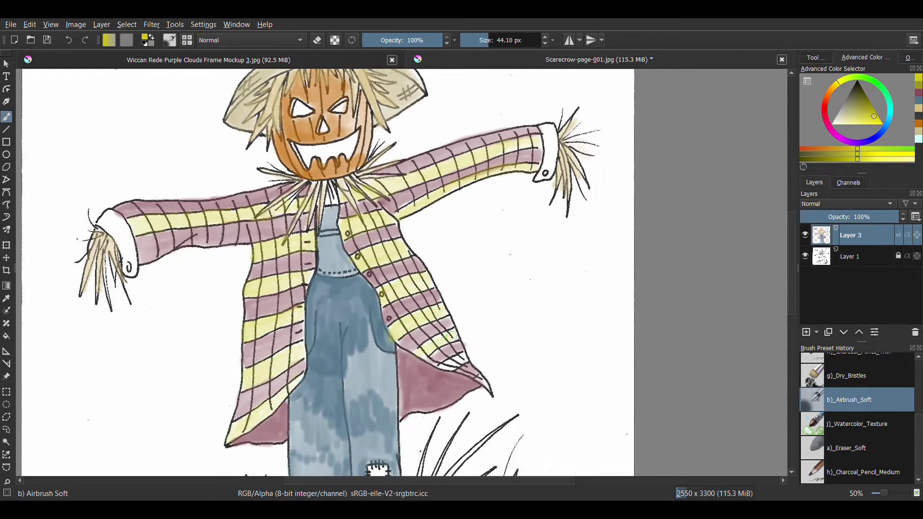
pyautogui.moveTo(478, 371); pyautogui.dragTo(488, 388)
# Colour the large, small and tall pumpkins orange-red.
pyautogui.scroll(-2, 796, 258)
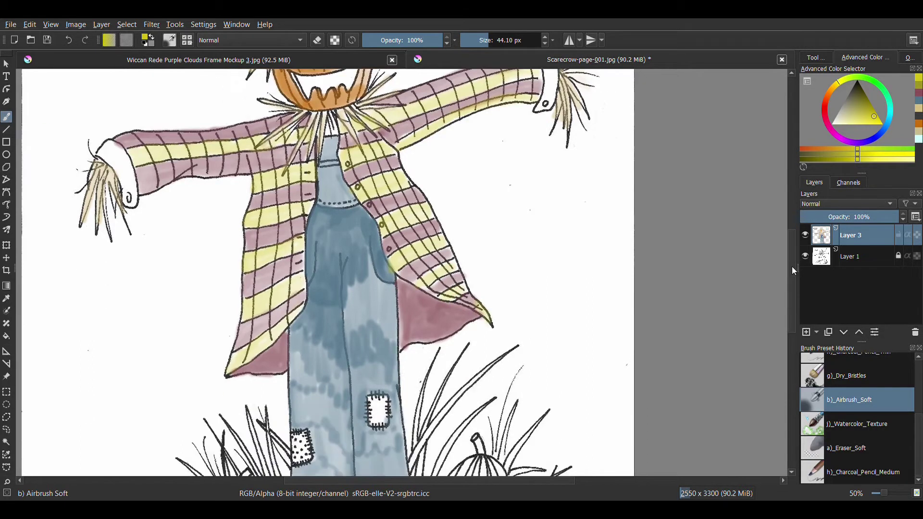
pyautogui.scroll(-3, 797, 258)
pyautogui.click(803, 153)
pyautogui.moveTo(199, 391)
pyautogui.mouseDown()
pyautogui.moveTo(224, 363)
pyautogui.moveTo(219, 401)
pyautogui.moveTo(250, 354)
pyautogui.moveTo(240, 375)
pyautogui.moveTo(252, 399)
pyautogui.moveTo(260, 337)
pyautogui.moveTo(272, 403)
pyautogui.moveTo(281, 348)
pyautogui.moveTo(288, 380)
pyautogui.mouseUp()
pyautogui.moveTo(167, 392)
pyautogui.mouseDown()
pyautogui.moveTo(146, 399)
pyautogui.moveTo(173, 392)
pyautogui.mouseUp()
pyautogui.moveTo(451, 315)
pyautogui.mouseDown()
pyautogui.moveTo(445, 402)
pyautogui.moveTo(464, 399)
pyautogui.moveTo(473, 385)
pyautogui.moveTo(449, 362)
pyautogui.moveTo(476, 308)
pyautogui.moveTo(500, 336)
pyautogui.moveTo(447, 399)
pyautogui.moveTo(446, 313)
pyautogui.moveTo(452, 389)
pyautogui.mouseUp()
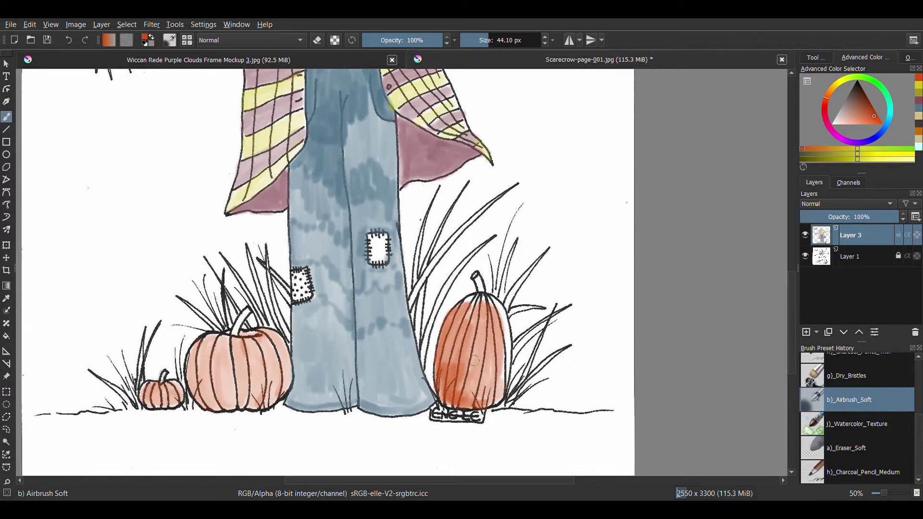
# Colour the left trouser patch magenta and the right patch light olive green.
pyautogui.click(832, 134)
pyautogui.moveTo(294, 275)
pyautogui.mouseDown()
pyautogui.moveTo(308, 294)
pyautogui.moveTo(300, 296)
pyautogui.mouseUp()
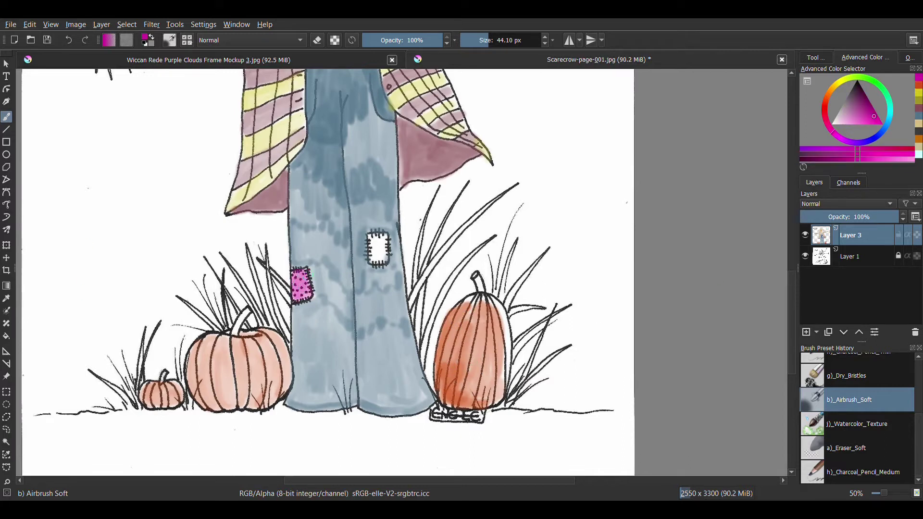
pyautogui.click(919, 102)
pyautogui.moveTo(375, 243); pyautogui.dragTo(379, 259)
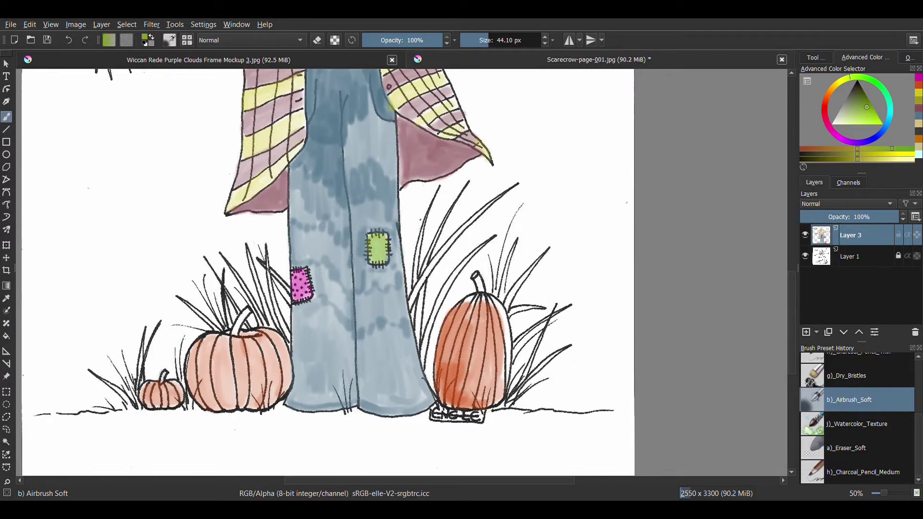
# With a ~27 px brush, paint the grass blades around the scarecrow and pumpkins green.
pyautogui.click(910, 149)
pyautogui.moveTo(502, 41); pyautogui.dragTo(489, 47)
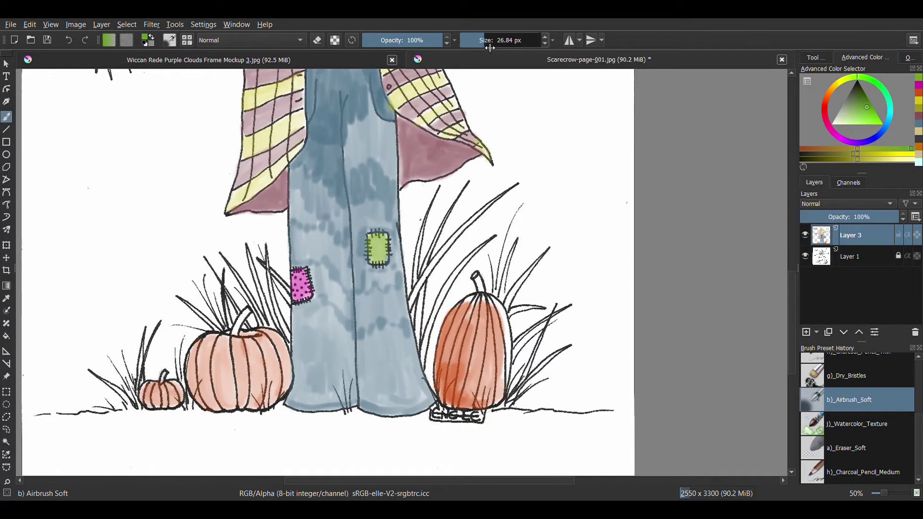
pyautogui.moveTo(425, 228); pyautogui.dragTo(411, 298)
pyautogui.press('[')
pyautogui.press('[')
pyautogui.press('[')
pyautogui.press('[')
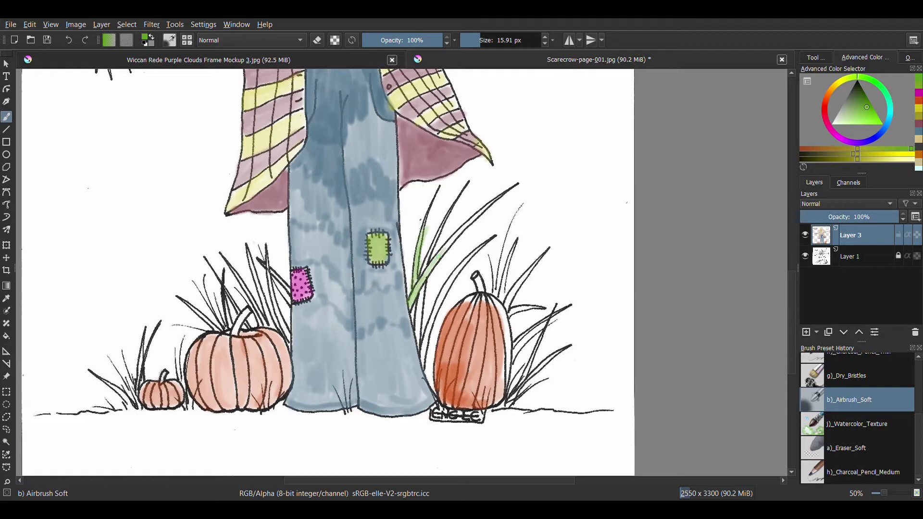
pyautogui.moveTo(438, 237); pyautogui.dragTo(433, 249)
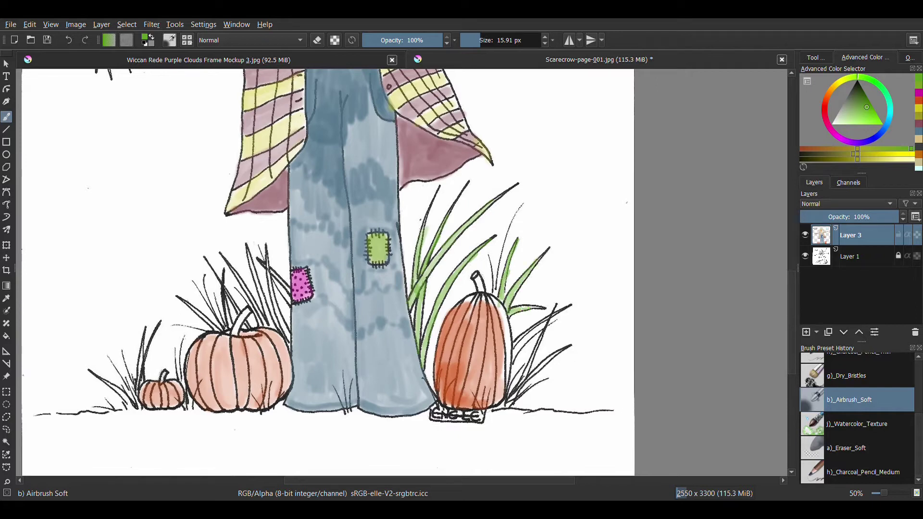
pyautogui.hotkey('ctrl', 'z')
pyautogui.moveTo(269, 273); pyautogui.dragTo(289, 337)
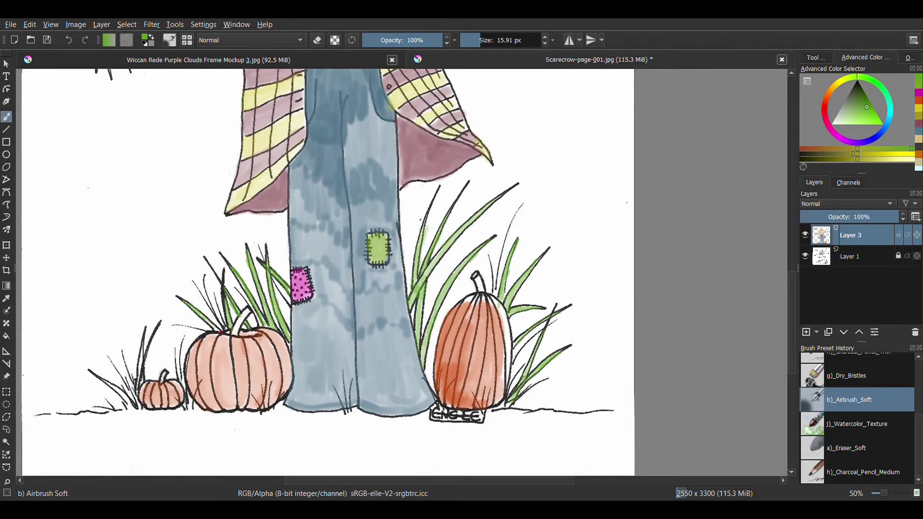
pyautogui.moveTo(137, 408); pyautogui.dragTo(104, 381)
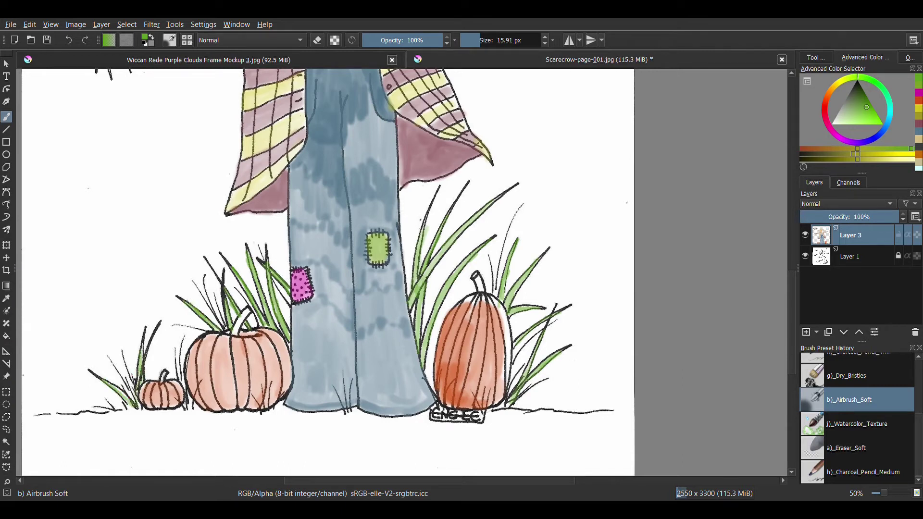
pyautogui.moveTo(202, 412); pyautogui.dragTo(188, 397)
pyautogui.moveTo(510, 392); pyautogui.dragTo(524, 333)
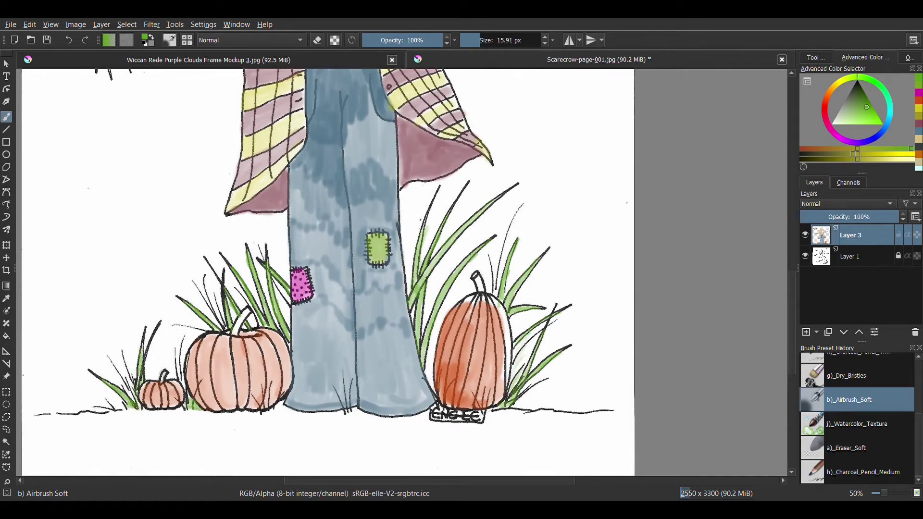
# Tint both pumpkin stems yellow-green.
pyautogui.click(850, 155)
pyautogui.moveTo(479, 290); pyautogui.dragTo(477, 278)
pyautogui.moveTo(236, 333); pyautogui.dragTo(242, 315)
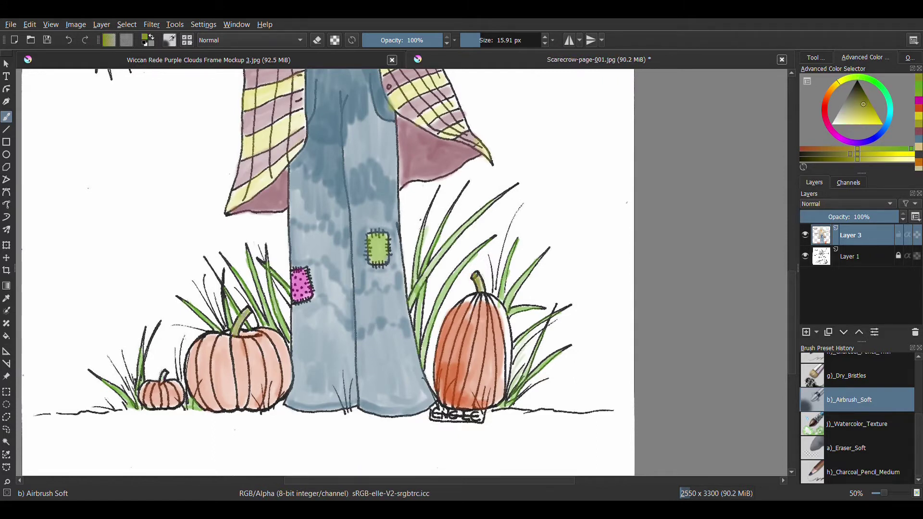
# Airbrush the hat band purple.
pyautogui.press('-')
pyautogui.press('-')
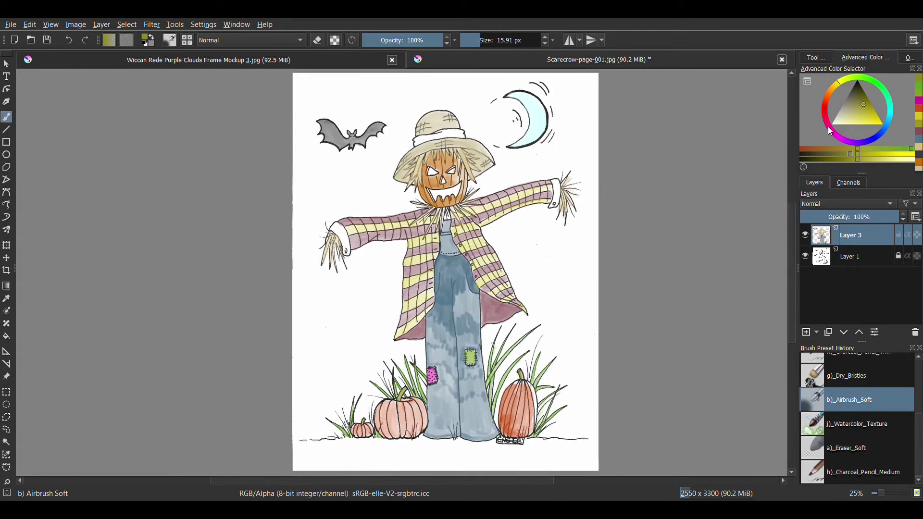
pyautogui.moveTo(830, 131); pyautogui.dragTo(844, 140)
pyautogui.press('+')
pyautogui.press('+')
pyautogui.press('+')
pyautogui.moveTo(265, 172)
pyautogui.mouseDown()
pyautogui.moveTo(292, 169)
pyautogui.moveTo(274, 179)
pyautogui.moveTo(302, 165)
pyautogui.moveTo(264, 187)
pyautogui.moveTo(305, 162)
pyautogui.moveTo(262, 190)
pyautogui.moveTo(315, 173)
pyautogui.mouseUp()
pyautogui.moveTo(393, 165)
pyautogui.mouseDown()
pyautogui.moveTo(320, 154)
pyautogui.moveTo(374, 162)
pyautogui.moveTo(302, 171)
pyautogui.moveTo(357, 156)
pyautogui.moveTo(276, 175)
pyautogui.moveTo(350, 168)
pyautogui.mouseUp()
# Rim the pumpkin's eyes and mouth yellow, then shade them grey with black.
pyautogui.rightClick(168, 218)
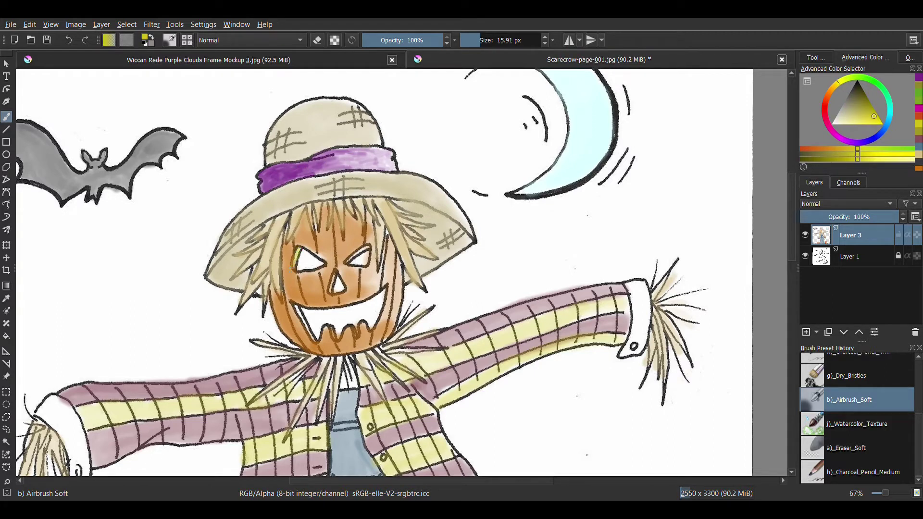
pyautogui.moveTo(294, 264); pyautogui.dragTo(307, 249)
pyautogui.moveTo(345, 260); pyautogui.dragTo(370, 248)
pyautogui.moveTo(296, 308); pyautogui.dragTo(308, 334)
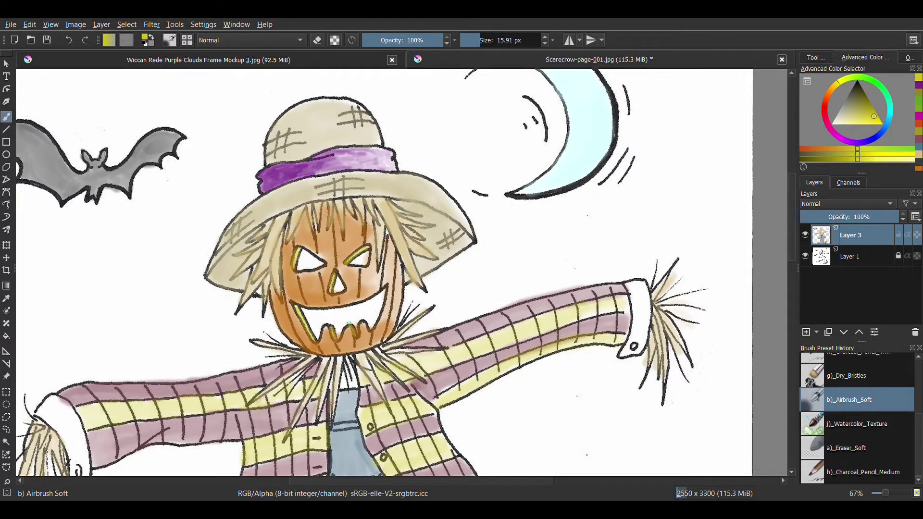
pyautogui.press('d')
pyautogui.moveTo(302, 263)
pyautogui.mouseDown()
pyautogui.moveTo(368, 255)
pyautogui.moveTo(338, 287)
pyautogui.mouseUp()
pyautogui.moveTo(307, 315)
pyautogui.mouseDown()
pyautogui.moveTo(355, 321)
pyautogui.moveTo(368, 310)
pyautogui.moveTo(378, 320)
pyautogui.moveTo(368, 307)
pyautogui.moveTo(332, 315)
pyautogui.moveTo(353, 317)
pyautogui.moveTo(382, 300)
pyautogui.mouseUp()
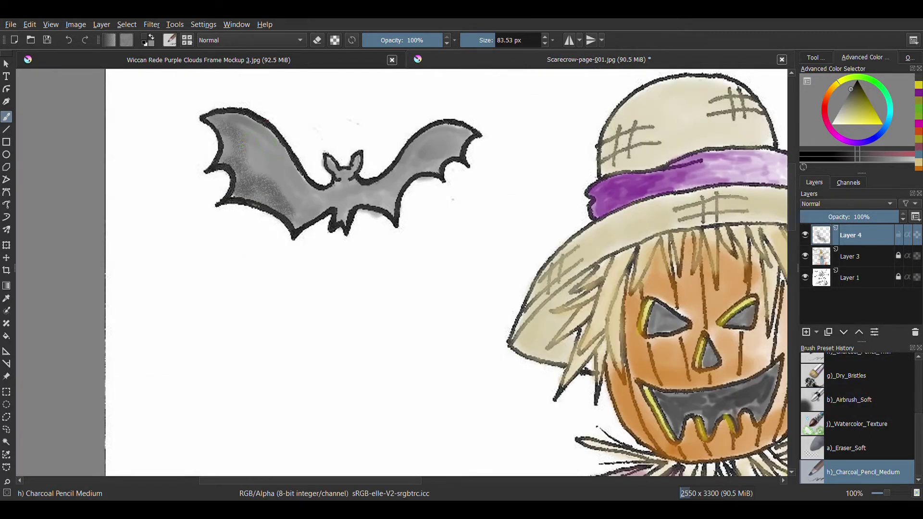
# Deepen the charcoal grey shading on the bat's wings, ears and body.
pyautogui.rightClick(244, 164)
pyautogui.moveTo(222, 128)
pyautogui.mouseDown()
pyautogui.moveTo(248, 182)
pyautogui.moveTo(298, 219)
pyautogui.moveTo(343, 221)
pyautogui.mouseUp()
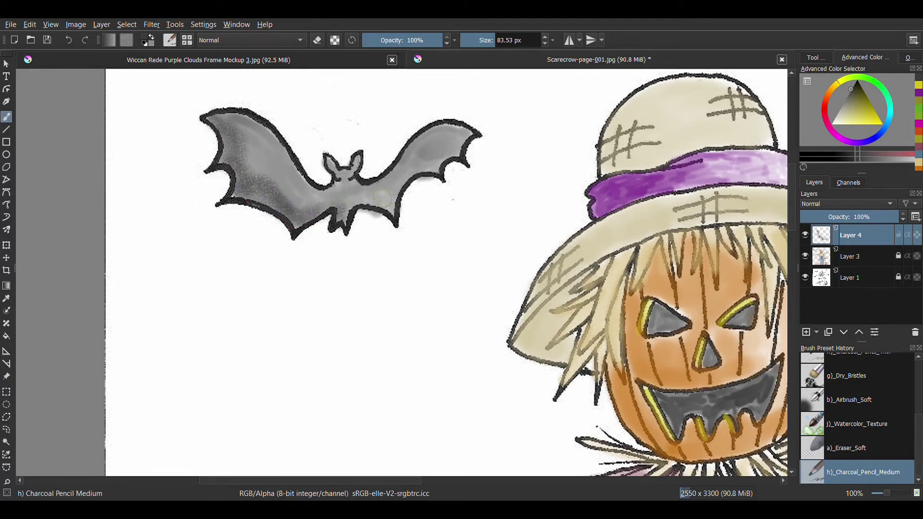
pyautogui.moveTo(382, 197); pyautogui.dragTo(348, 212)
pyautogui.moveTo(329, 161)
pyautogui.mouseDown()
pyautogui.moveTo(337, 175)
pyautogui.moveTo(302, 192)
pyautogui.moveTo(339, 216)
pyautogui.moveTo(457, 159)
pyautogui.mouseUp()
pyautogui.moveTo(342, 204); pyautogui.dragTo(392, 202)
pyautogui.moveTo(241, 139); pyautogui.dragTo(281, 182)
pyautogui.moveTo(296, 216); pyautogui.dragTo(433, 164)
pyautogui.moveTo(381, 186); pyautogui.dragTo(443, 153)
pyautogui.moveTo(209, 118)
pyautogui.mouseDown()
pyautogui.moveTo(238, 163)
pyautogui.moveTo(269, 185)
pyautogui.mouseUp()
pyautogui.moveTo(228, 135)
pyautogui.mouseDown()
pyautogui.moveTo(264, 200)
pyautogui.moveTo(312, 222)
pyautogui.moveTo(455, 153)
pyautogui.mouseUp()
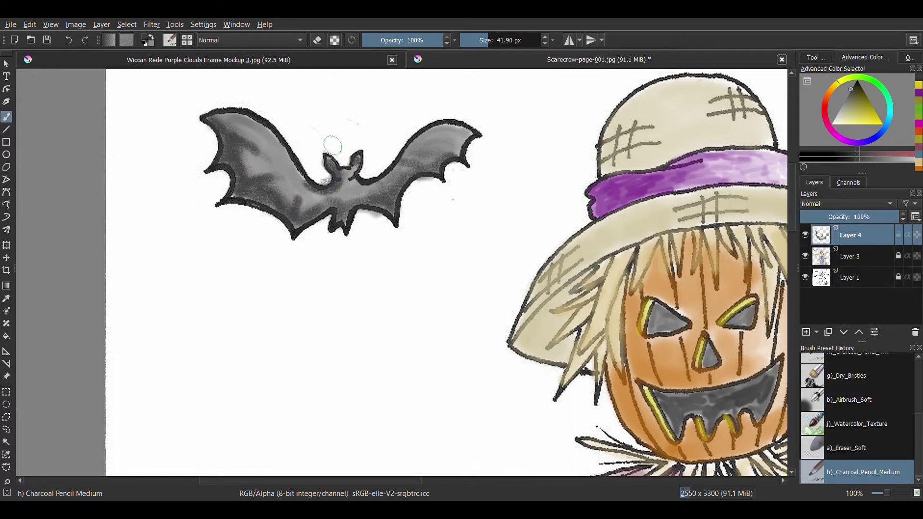
# Restroke the hat band in a darker purple.
pyautogui.scroll(-1, 330, 144)
pyautogui.click(919, 93)
pyautogui.moveTo(341, 169)
pyautogui.mouseDown()
pyautogui.moveTo(334, 181)
pyautogui.moveTo(368, 161)
pyautogui.moveTo(456, 154)
pyautogui.mouseUp()
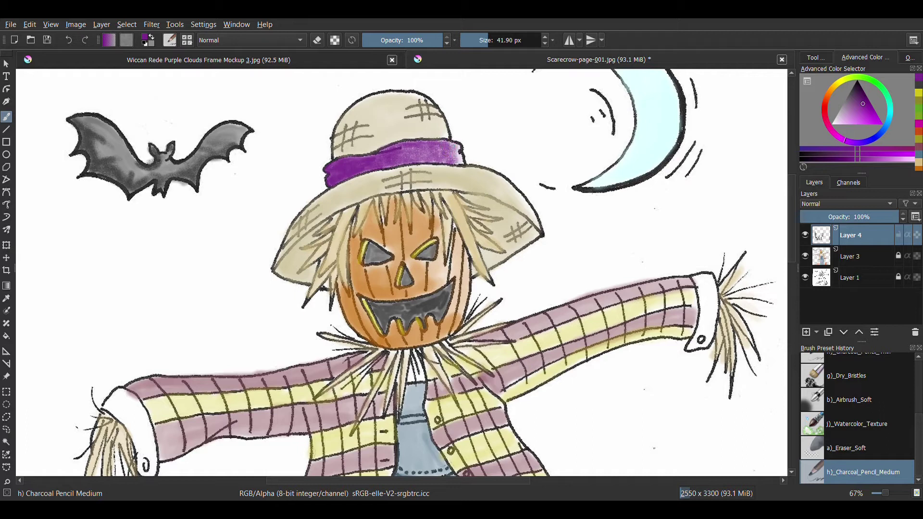
# Add tan across the hat crown and yellow straw strands over the pumpkin top.
pyautogui.click(918, 162)
pyautogui.moveTo(351, 122)
pyautogui.mouseDown()
pyautogui.moveTo(375, 145)
pyautogui.moveTo(385, 111)
pyautogui.moveTo(404, 126)
pyautogui.moveTo(284, 245)
pyautogui.moveTo(300, 214)
pyautogui.moveTo(352, 196)
pyautogui.moveTo(370, 178)
pyautogui.moveTo(427, 187)
pyautogui.moveTo(412, 173)
pyautogui.moveTo(463, 184)
pyautogui.moveTo(498, 212)
pyautogui.mouseUp()
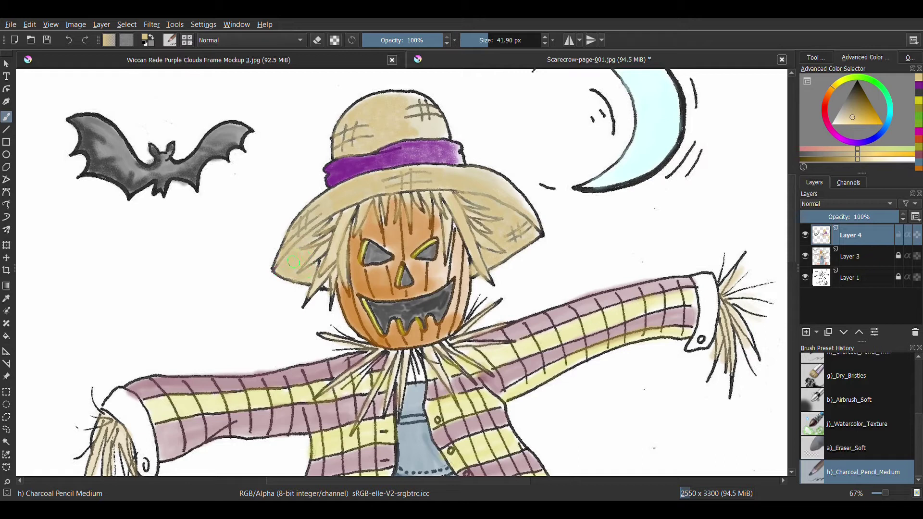
pyautogui.click(918, 101)
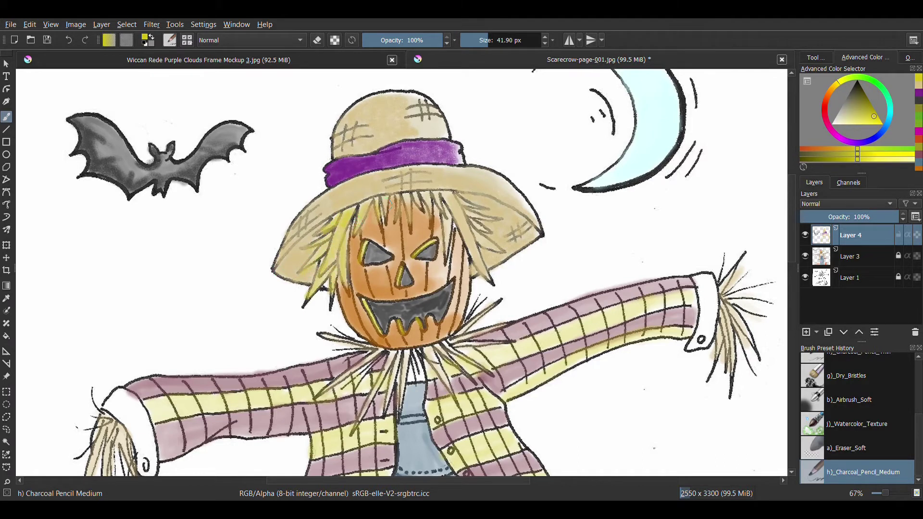
pyautogui.moveTo(426, 206); pyautogui.dragTo(454, 208)
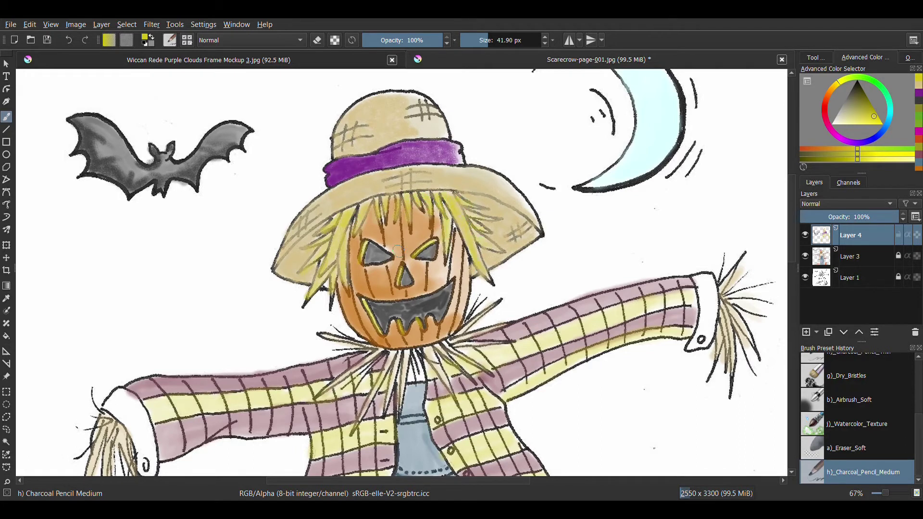
# Shade the pumpkin's left edge, forehead, right cheek and chin deeper orange.
pyautogui.click(917, 169)
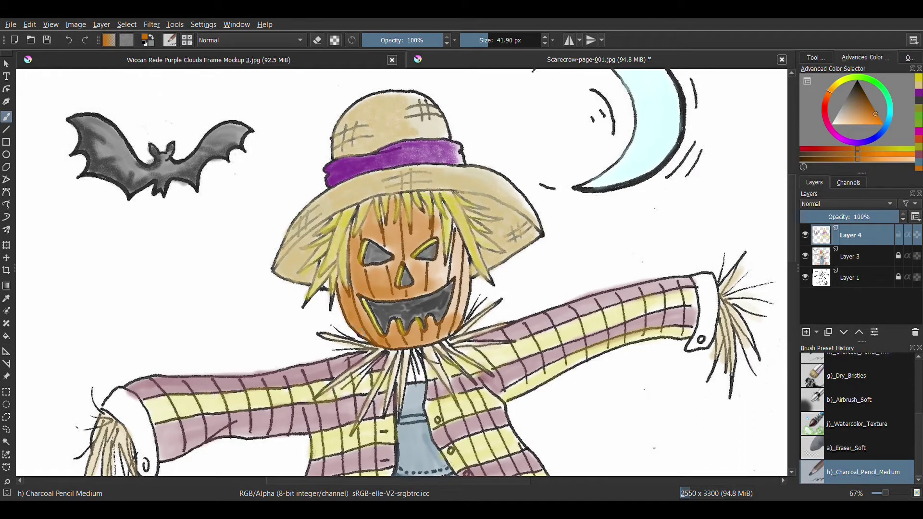
pyautogui.moveTo(356, 316); pyautogui.dragTo(354, 243)
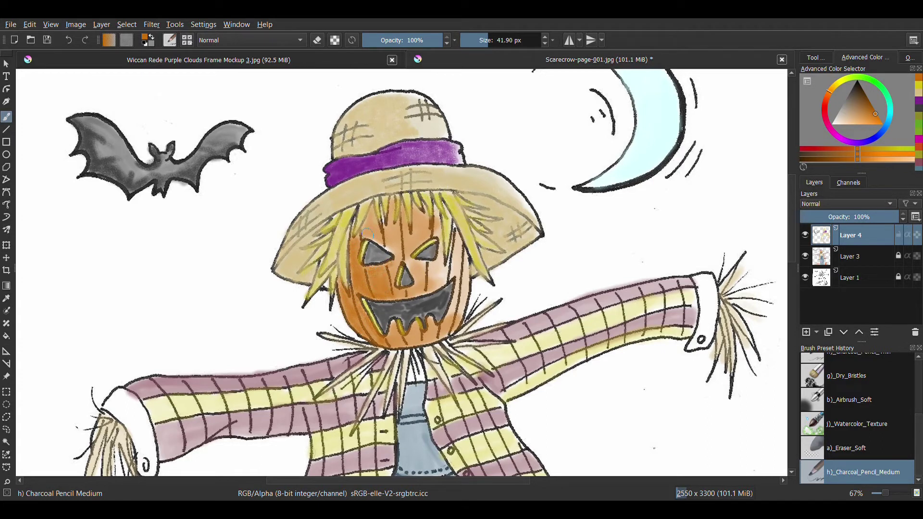
pyautogui.moveTo(379, 236); pyautogui.dragTo(392, 248)
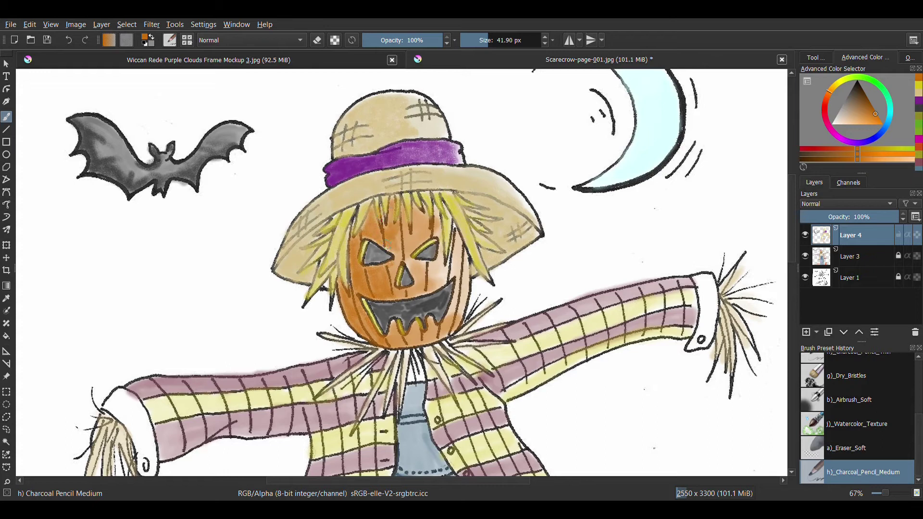
pyautogui.moveTo(417, 266)
pyautogui.mouseDown()
pyautogui.moveTo(405, 213)
pyautogui.moveTo(423, 238)
pyautogui.moveTo(417, 214)
pyautogui.moveTo(421, 240)
pyautogui.moveTo(436, 211)
pyautogui.mouseUp()
pyautogui.moveTo(438, 268)
pyautogui.mouseDown()
pyautogui.moveTo(435, 283)
pyautogui.moveTo(430, 262)
pyautogui.moveTo(449, 257)
pyautogui.mouseUp()
pyautogui.moveTo(440, 288); pyautogui.dragTo(456, 251)
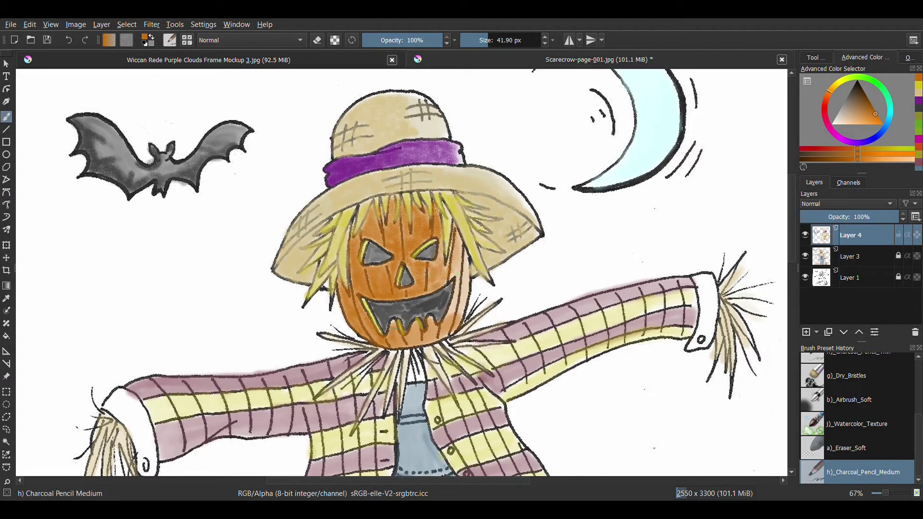
pyautogui.moveTo(411, 346)
pyautogui.mouseDown()
pyautogui.moveTo(417, 324)
pyautogui.moveTo(454, 318)
pyautogui.moveTo(456, 252)
pyautogui.moveTo(467, 317)
pyautogui.mouseUp()
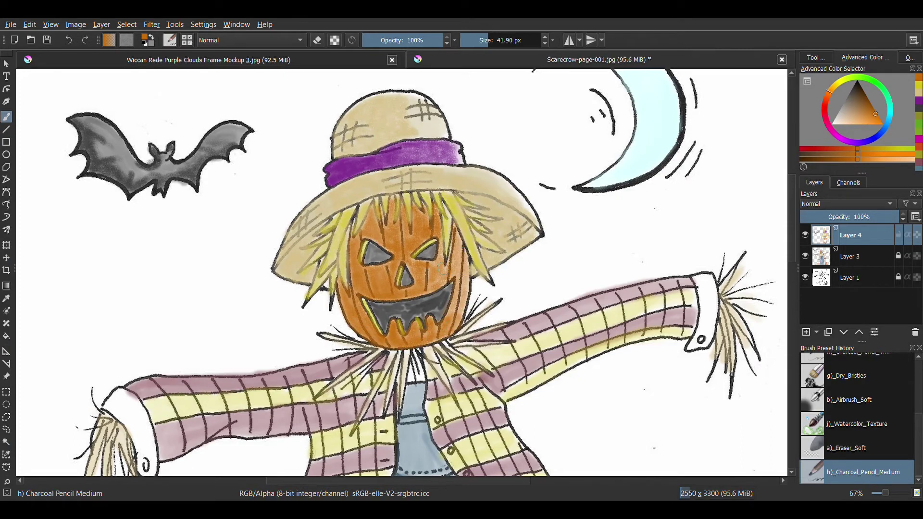
pyautogui.press('-')
# Shade the left cuff, sleeve and coat-chest stripes mauve pink, then take a blender brush.
pyautogui.scroll(-3, 730, 244)
pyautogui.click(918, 165)
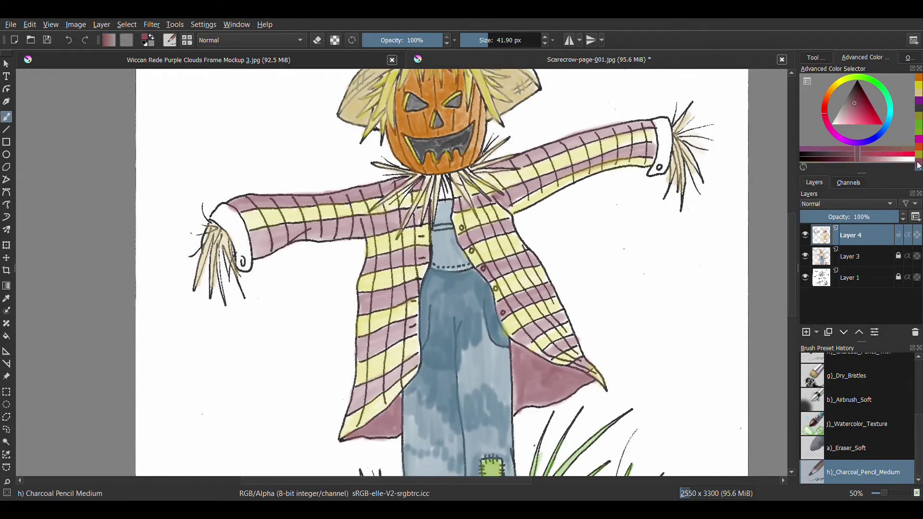
pyautogui.moveTo(250, 204)
pyautogui.mouseDown()
pyautogui.moveTo(214, 216)
pyautogui.moveTo(248, 269)
pyautogui.moveTo(237, 270)
pyautogui.moveTo(231, 233)
pyautogui.mouseUp()
pyautogui.moveTo(288, 202)
pyautogui.mouseDown()
pyautogui.moveTo(235, 208)
pyautogui.moveTo(348, 201)
pyautogui.moveTo(384, 187)
pyautogui.moveTo(336, 193)
pyautogui.mouseUp()
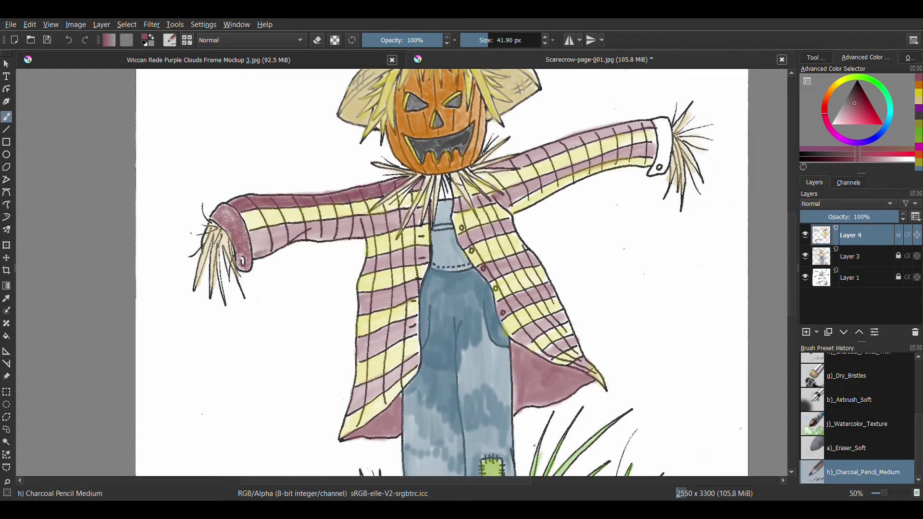
pyautogui.moveTo(251, 249)
pyautogui.mouseDown()
pyautogui.moveTo(267, 230)
pyautogui.moveTo(332, 235)
pyautogui.moveTo(363, 229)
pyautogui.moveTo(308, 225)
pyautogui.moveTo(397, 218)
pyautogui.mouseUp()
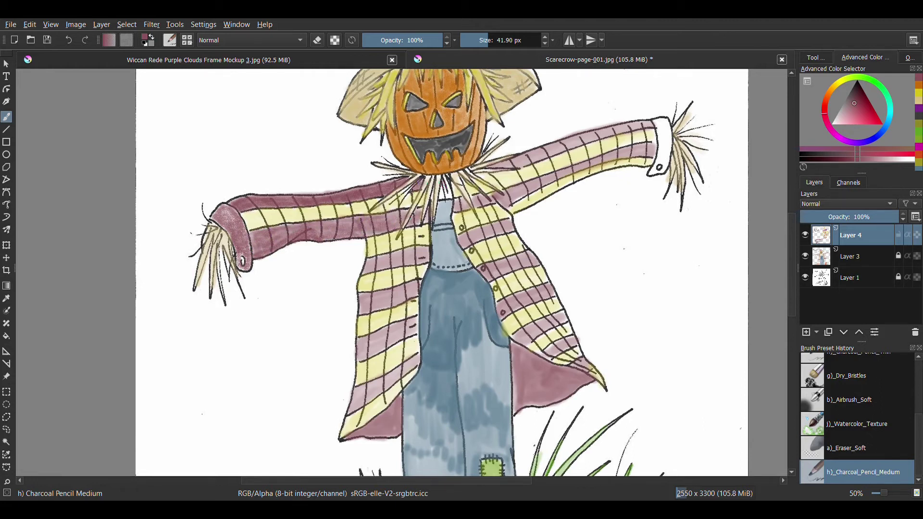
pyautogui.moveTo(368, 268)
pyautogui.mouseDown()
pyautogui.moveTo(423, 253)
pyautogui.moveTo(393, 257)
pyautogui.mouseUp()
pyautogui.moveTo(364, 294)
pyautogui.mouseDown()
pyautogui.moveTo(365, 312)
pyautogui.moveTo(416, 286)
pyautogui.mouseUp()
pyautogui.moveTo(364, 310)
pyautogui.mouseDown()
pyautogui.moveTo(406, 292)
pyautogui.moveTo(388, 275)
pyautogui.mouseUp()
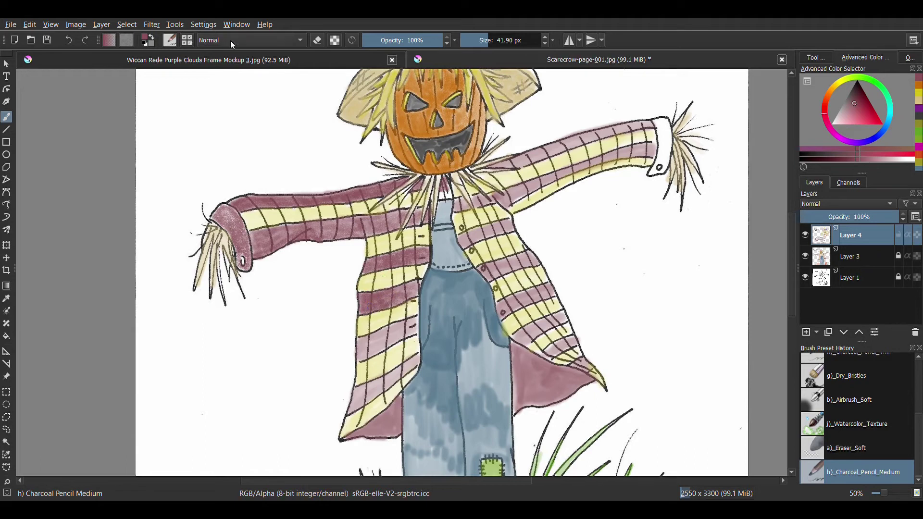
pyautogui.press('/')
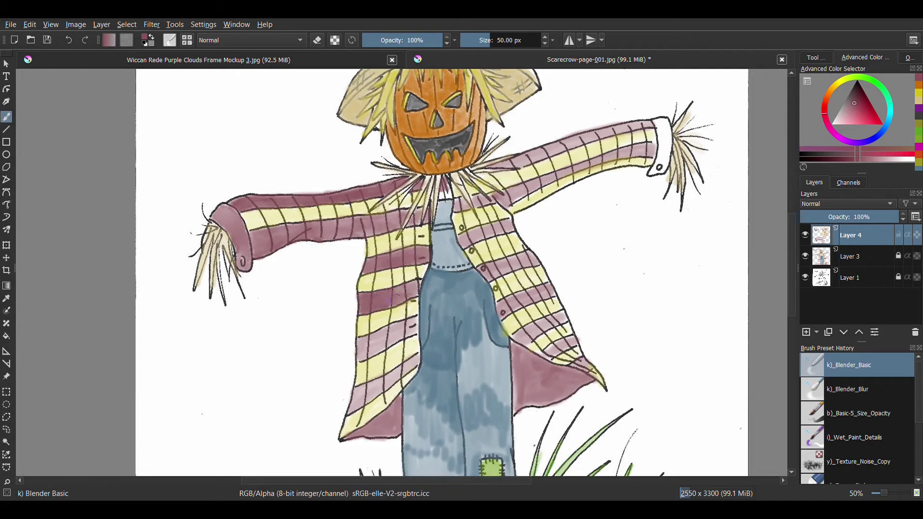
# With a 51 px Charcoal Pencil Thin, darken the right sleeve's maroon stripes and colour its cuff maroon.
pyautogui.scroll(-3, 847, 414)
pyautogui.click(856, 437)
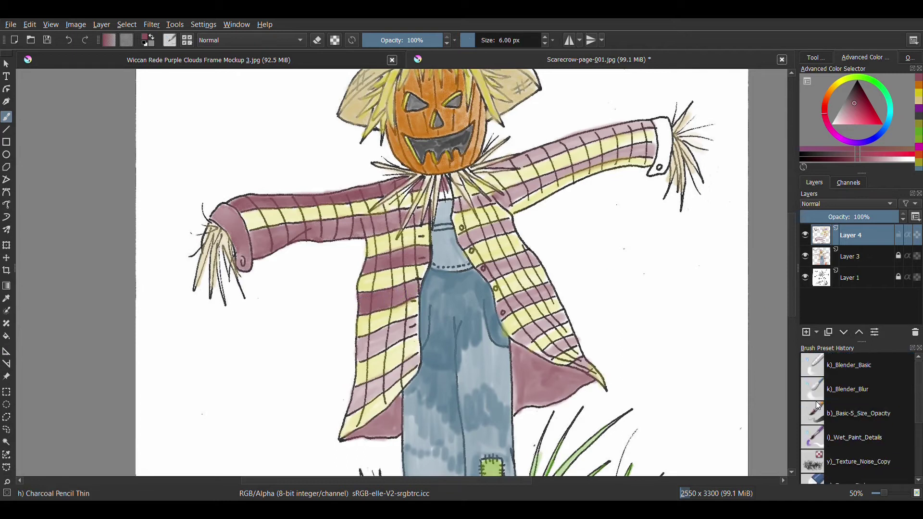
pyautogui.moveTo(516, 41); pyautogui.dragTo(495, 41)
pyautogui.moveTo(532, 156); pyautogui.dragTo(567, 145)
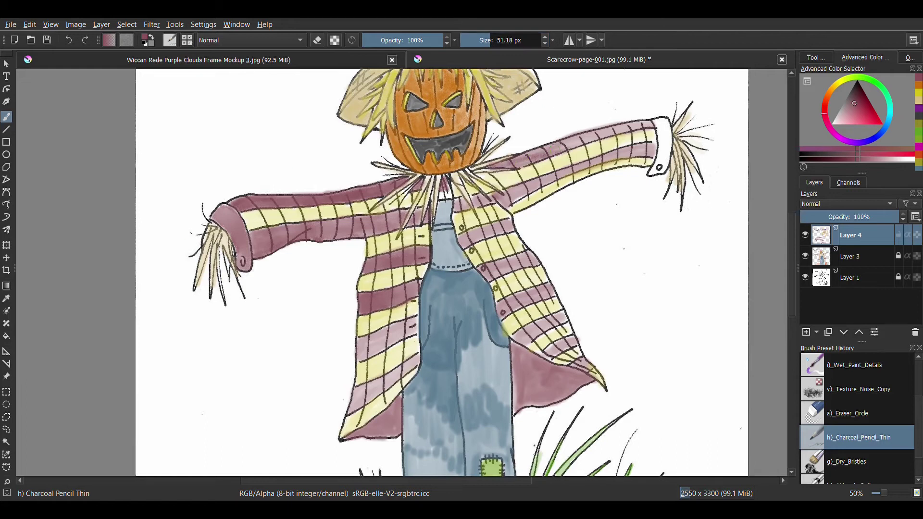
pyautogui.moveTo(502, 201)
pyautogui.mouseDown()
pyautogui.moveTo(651, 150)
pyautogui.moveTo(524, 187)
pyautogui.mouseUp()
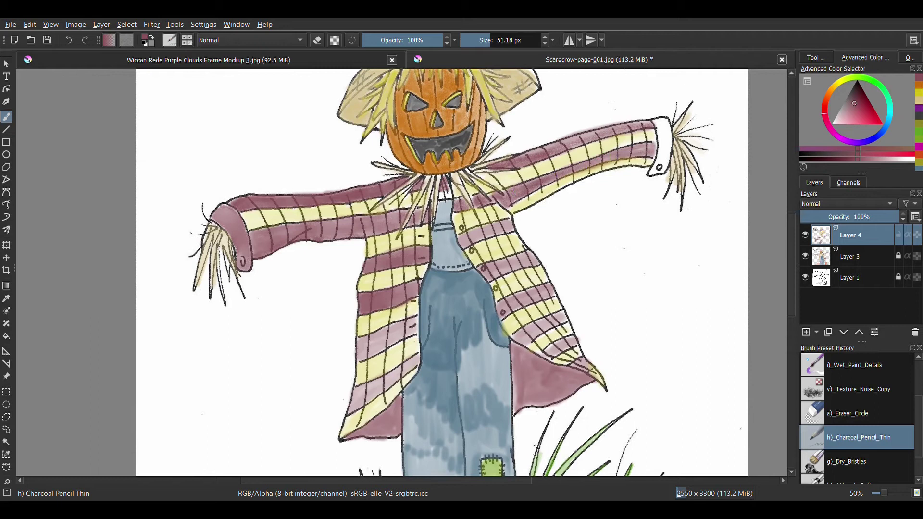
pyautogui.moveTo(650, 171)
pyautogui.mouseDown()
pyautogui.moveTo(667, 163)
pyautogui.moveTo(648, 174)
pyautogui.moveTo(666, 154)
pyautogui.moveTo(660, 118)
pyautogui.mouseUp()
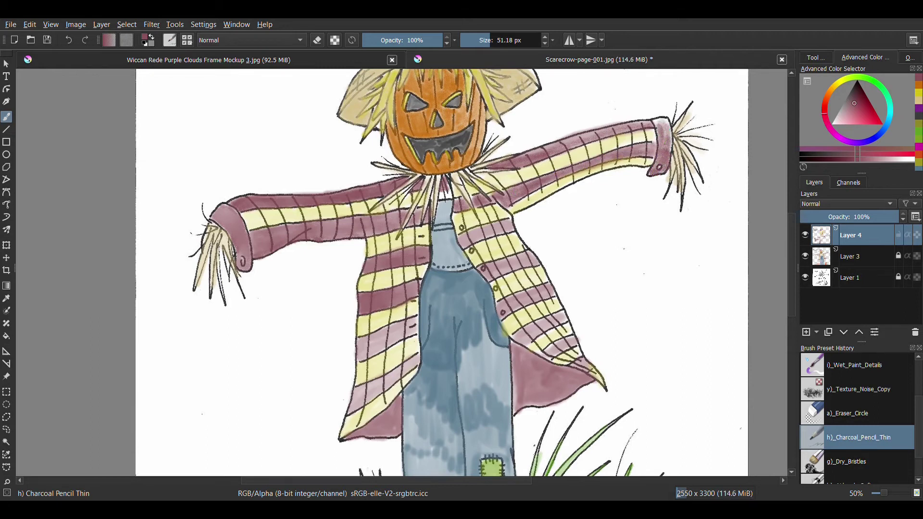
# Deepen the maroon stripes on the left coat panel and the right coat tail.
pyautogui.moveTo(366, 350); pyautogui.dragTo(414, 327)
pyautogui.moveTo(351, 409); pyautogui.dragTo(413, 358)
pyautogui.moveTo(389, 418)
pyautogui.mouseDown()
pyautogui.moveTo(401, 392)
pyautogui.moveTo(398, 410)
pyautogui.mouseUp()
pyautogui.moveTo(353, 435); pyautogui.dragTo(387, 423)
pyautogui.moveTo(508, 341)
pyautogui.mouseDown()
pyautogui.moveTo(541, 370)
pyautogui.moveTo(591, 392)
pyautogui.mouseUp()
pyautogui.moveTo(536, 403); pyautogui.dragTo(515, 416)
pyautogui.moveTo(519, 373)
pyautogui.mouseDown()
pyautogui.moveTo(513, 390)
pyautogui.moveTo(529, 402)
pyautogui.mouseUp()
# Brush gold over the yellow stripes on both sleeves and both coat panels.
pyautogui.click(919, 103)
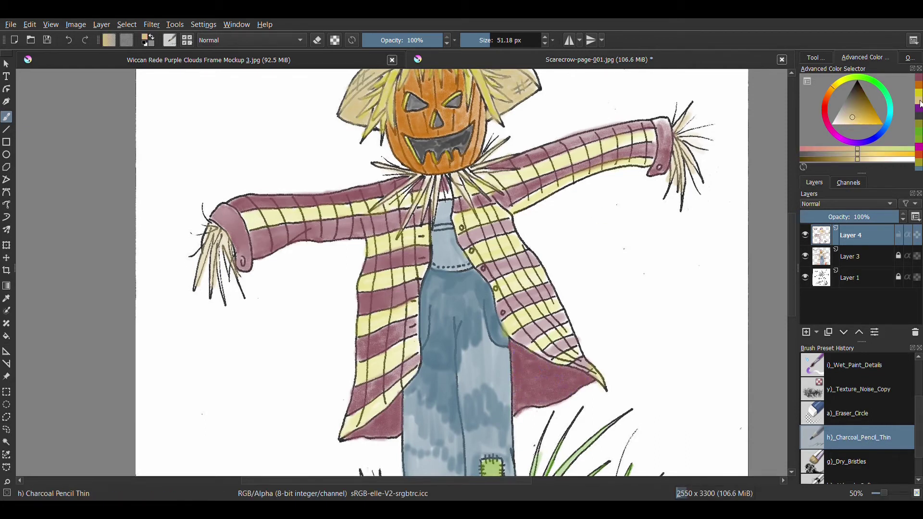
pyautogui.moveTo(248, 214)
pyautogui.mouseDown()
pyautogui.moveTo(409, 200)
pyautogui.moveTo(649, 142)
pyautogui.mouseUp()
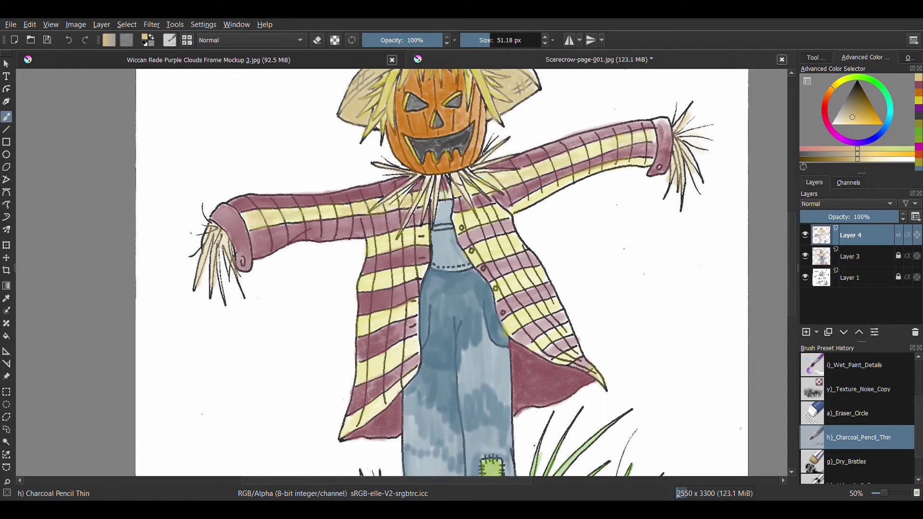
pyautogui.moveTo(399, 275)
pyautogui.mouseDown()
pyautogui.moveTo(369, 289)
pyautogui.moveTo(346, 432)
pyautogui.mouseUp()
pyautogui.moveTo(524, 199); pyautogui.dragTo(646, 162)
pyautogui.moveTo(458, 219); pyautogui.dragTo(502, 212)
pyautogui.moveTo(474, 254); pyautogui.dragTo(505, 241)
pyautogui.moveTo(493, 293)
pyautogui.mouseDown()
pyautogui.moveTo(511, 248)
pyautogui.moveTo(511, 325)
pyautogui.moveTo(543, 308)
pyautogui.mouseUp()
pyautogui.moveTo(536, 351)
pyautogui.mouseDown()
pyautogui.moveTo(562, 334)
pyautogui.moveTo(577, 353)
pyautogui.mouseUp()
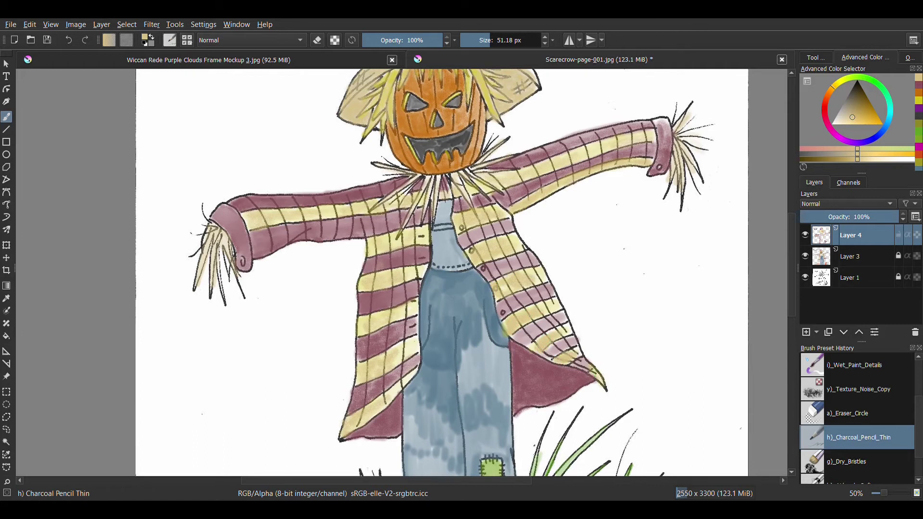
# Soften the left coat hem, right coat tail and right cuff edges with Blender Basic.
pyautogui.press('/')
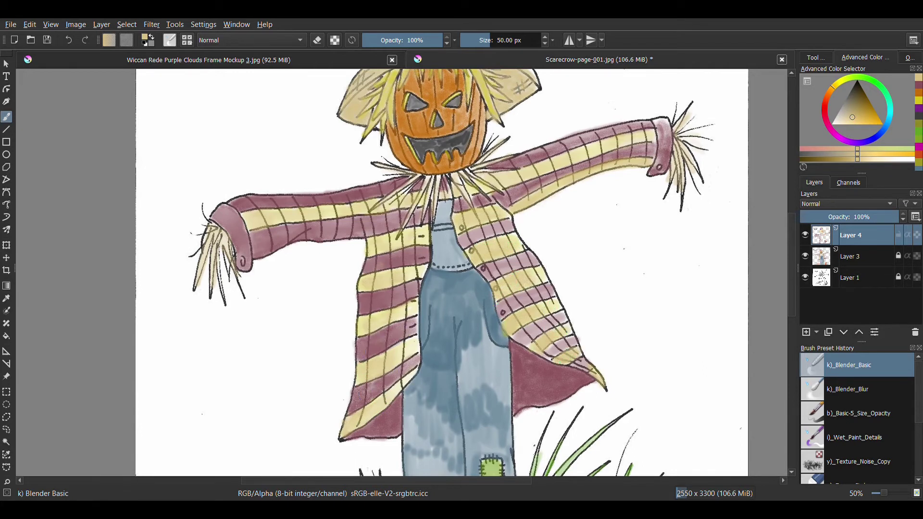
pyautogui.moveTo(380, 425); pyautogui.dragTo(401, 421)
pyautogui.moveTo(528, 380); pyautogui.dragTo(558, 368)
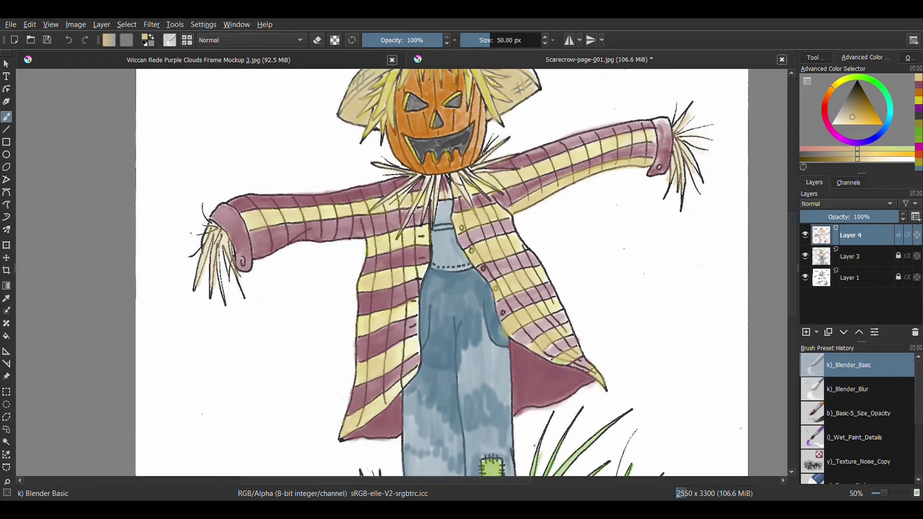
pyautogui.moveTo(651, 166)
pyautogui.mouseDown()
pyautogui.moveTo(665, 137)
pyautogui.moveTo(661, 123)
pyautogui.mouseUp()
pyautogui.scroll(-3, 137, 212)
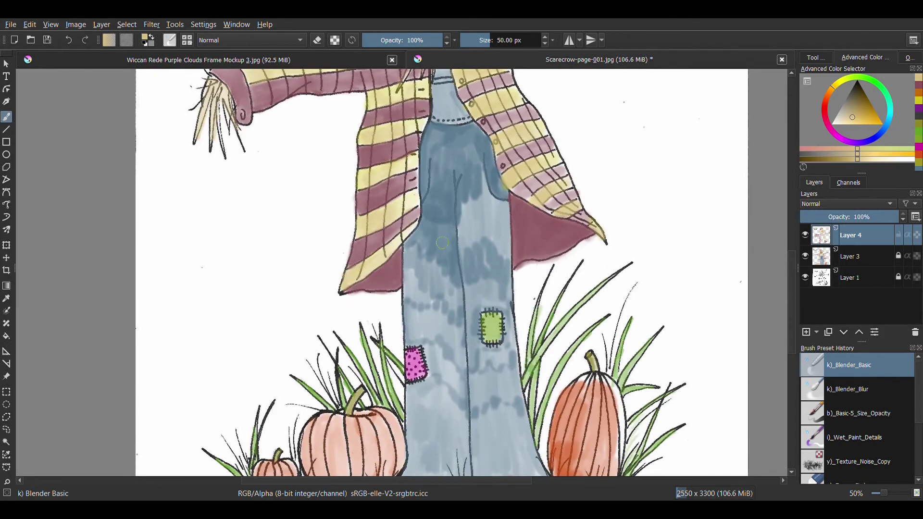
# Texture the overalls' bib with darker blue using an enlarged Charcoal Pencil Thin.
pyautogui.click(918, 168)
pyautogui.scroll(-1, 809, 444)
pyautogui.click(815, 440)
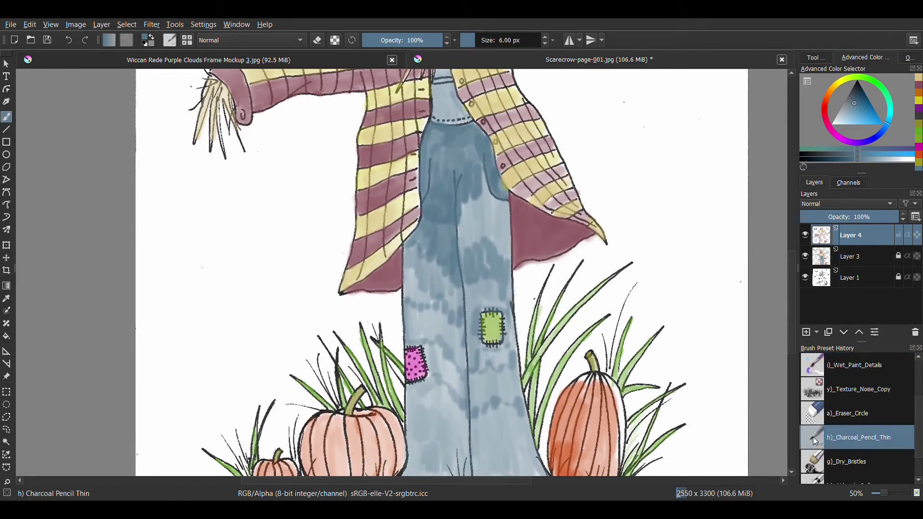
pyautogui.moveTo(382, 160); pyautogui.dragTo(418, 160)
pyautogui.moveTo(417, 257); pyautogui.dragTo(418, 233)
pyautogui.moveTo(426, 178); pyautogui.dragTo(447, 132)
pyautogui.moveTo(454, 169); pyautogui.dragTo(473, 138)
pyautogui.moveTo(464, 204)
pyautogui.mouseDown()
pyautogui.moveTo(462, 257)
pyautogui.moveTo(471, 204)
pyautogui.moveTo(495, 182)
pyautogui.moveTo(468, 293)
pyautogui.mouseUp()
# Spread the darker blue shading down the overalls to the lower-left leg.
pyautogui.moveTo(466, 250)
pyautogui.mouseDown()
pyautogui.moveTo(409, 322)
pyautogui.moveTo(430, 221)
pyautogui.mouseUp()
pyautogui.moveTo(426, 307); pyautogui.dragTo(413, 361)
pyautogui.moveTo(406, 322)
pyautogui.mouseDown()
pyautogui.moveTo(433, 375)
pyautogui.moveTo(440, 308)
pyautogui.mouseUp()
pyautogui.moveTo(452, 414)
pyautogui.mouseDown()
pyautogui.moveTo(458, 310)
pyautogui.moveTo(433, 389)
pyautogui.moveTo(409, 403)
pyautogui.moveTo(462, 327)
pyautogui.mouseUp()
pyautogui.moveTo(435, 387)
pyautogui.mouseDown()
pyautogui.moveTo(419, 403)
pyautogui.moveTo(458, 365)
pyautogui.mouseUp()
pyautogui.moveTo(471, 289)
pyautogui.mouseDown()
pyautogui.moveTo(476, 390)
pyautogui.moveTo(507, 332)
pyautogui.moveTo(504, 298)
pyautogui.mouseUp()
# Extend the dark blue shading across both lower legs down to the hem.
pyautogui.moveTo(495, 224); pyautogui.dragTo(508, 303)
pyautogui.moveTo(512, 317); pyautogui.dragTo(512, 379)
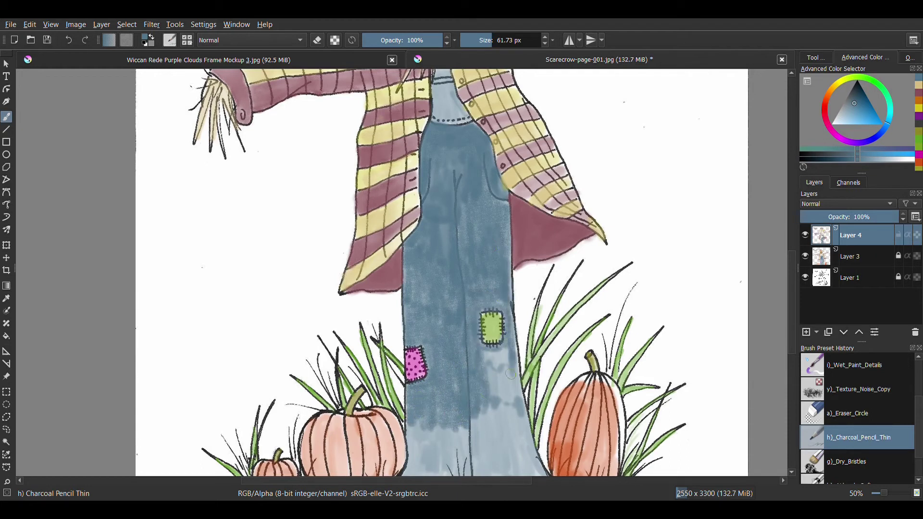
pyautogui.moveTo(491, 346); pyautogui.dragTo(517, 401)
pyautogui.moveTo(519, 370); pyautogui.dragTo(505, 421)
pyautogui.moveTo(485, 370); pyautogui.dragTo(483, 428)
pyautogui.scroll(-3, 792, 270)
pyautogui.moveTo(408, 405)
pyautogui.mouseDown()
pyautogui.moveTo(416, 360)
pyautogui.moveTo(447, 413)
pyautogui.mouseUp()
pyautogui.moveTo(451, 346)
pyautogui.mouseDown()
pyautogui.moveTo(457, 414)
pyautogui.moveTo(435, 418)
pyautogui.moveTo(475, 356)
pyautogui.moveTo(495, 413)
pyautogui.moveTo(531, 348)
pyautogui.moveTo(498, 391)
pyautogui.moveTo(534, 421)
pyautogui.mouseUp()
pyautogui.moveTo(495, 307); pyautogui.dragTo(510, 366)
# Blend the right leg's bottom edge with Blender Basic and zoom out to see the whole scarecrow.
pyautogui.scroll(3, 818, 384)
pyautogui.click(818, 366)
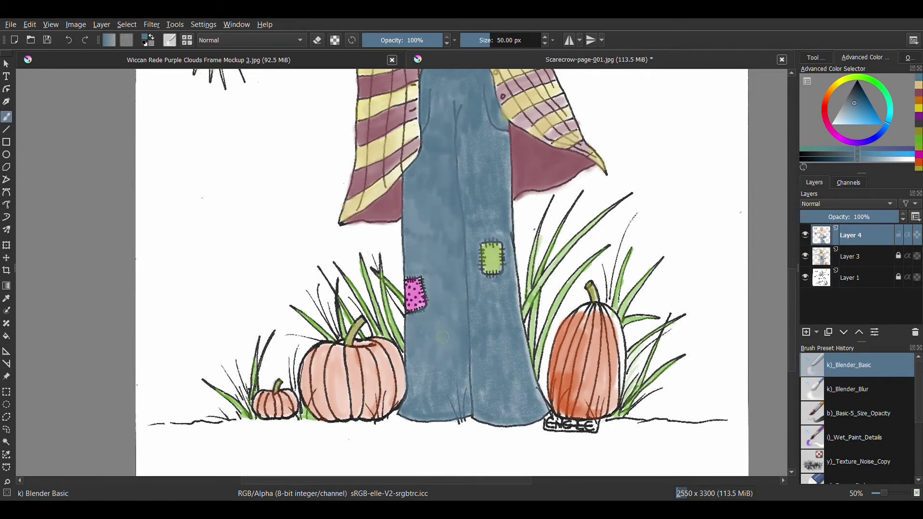
pyautogui.moveTo(477, 373); pyautogui.dragTo(474, 389)
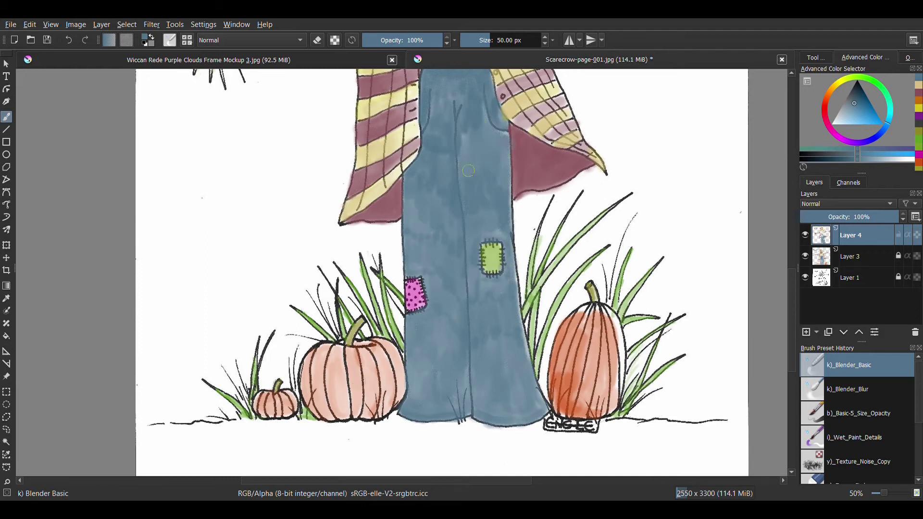
pyautogui.keyDown('ctrl'); pyautogui.scroll(1, 306, 194); pyautogui.keyUp('ctrl')
pyautogui.scroll(2, 306, 194)
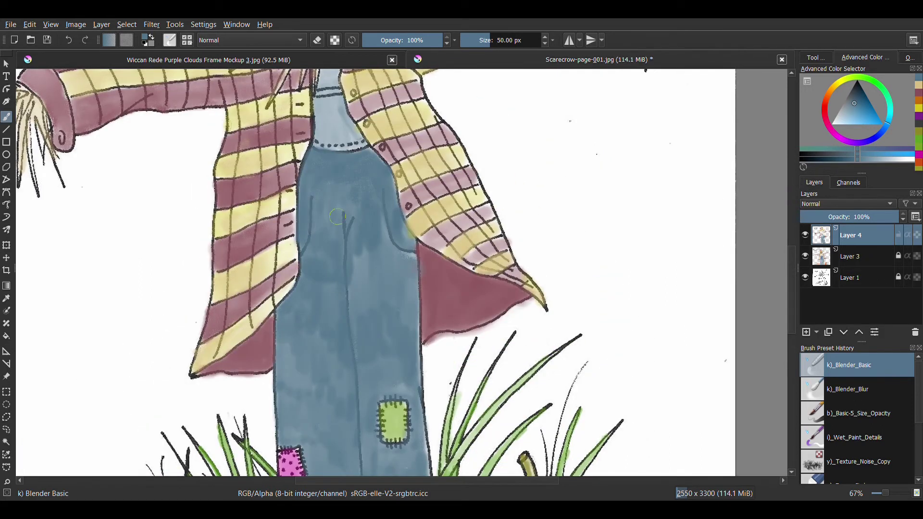
pyautogui.press('-')
pyautogui.press('-')
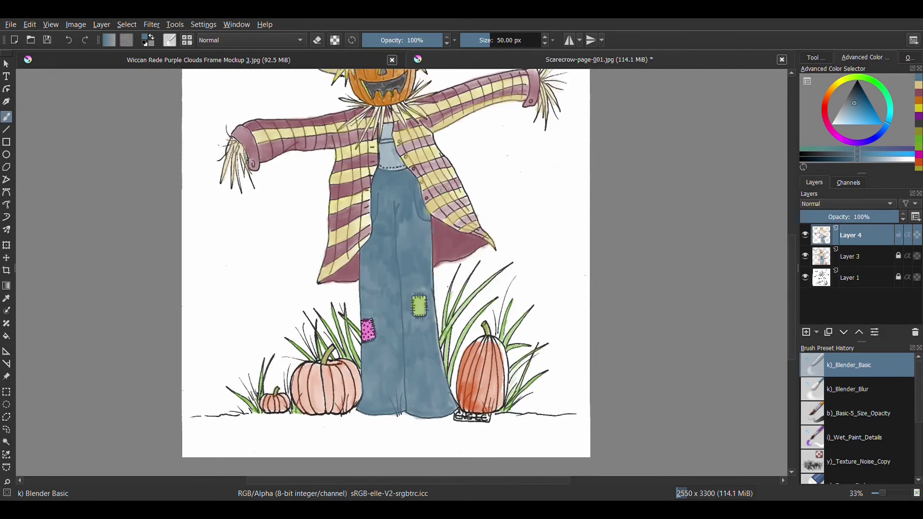
# Settle on Charcoal Pencil Thin and pick orange for the pumpkins.
pyautogui.scroll(-3, 855, 414)
pyautogui.click(858, 437)
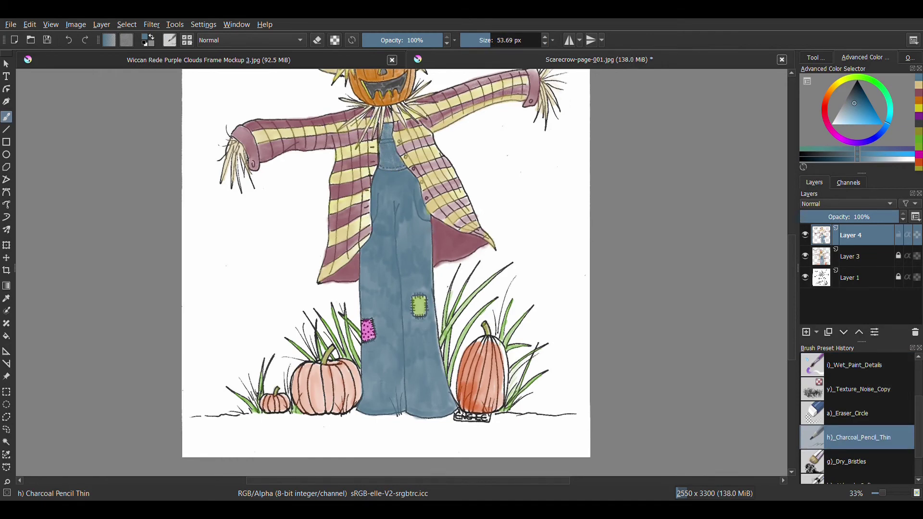
pyautogui.scroll(3, 819, 379)
pyautogui.click(819, 373)
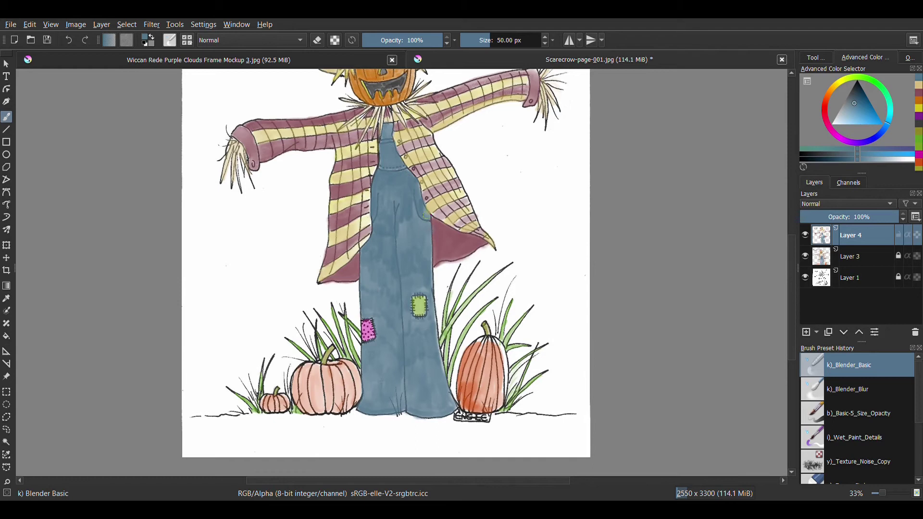
pyautogui.scroll(-3, 825, 410)
pyautogui.click(824, 404)
pyautogui.click(919, 104)
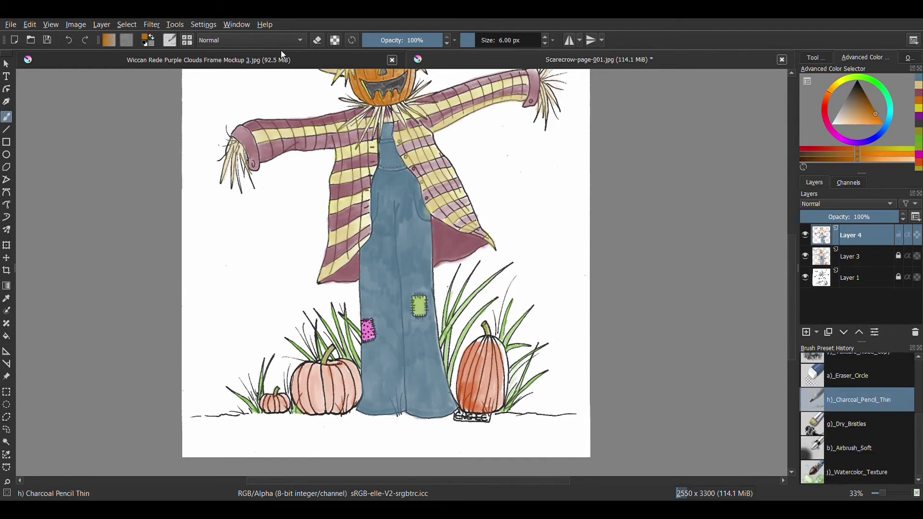
# Shade the right pumpkin's right side red-orange with a 44 px Charcoal Pencil Thin.
pyautogui.moveTo(474, 40); pyautogui.dragTo(488, 39)
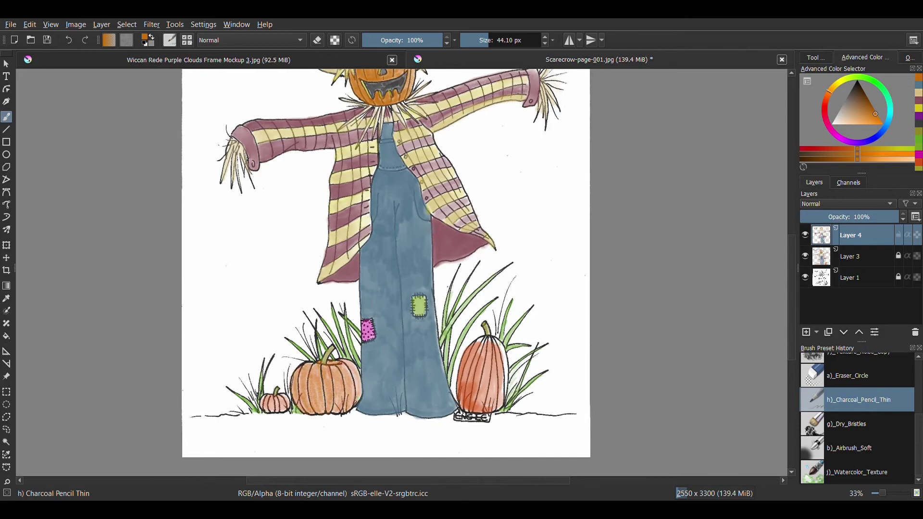
pyautogui.moveTo(829, 91); pyautogui.dragTo(825, 98)
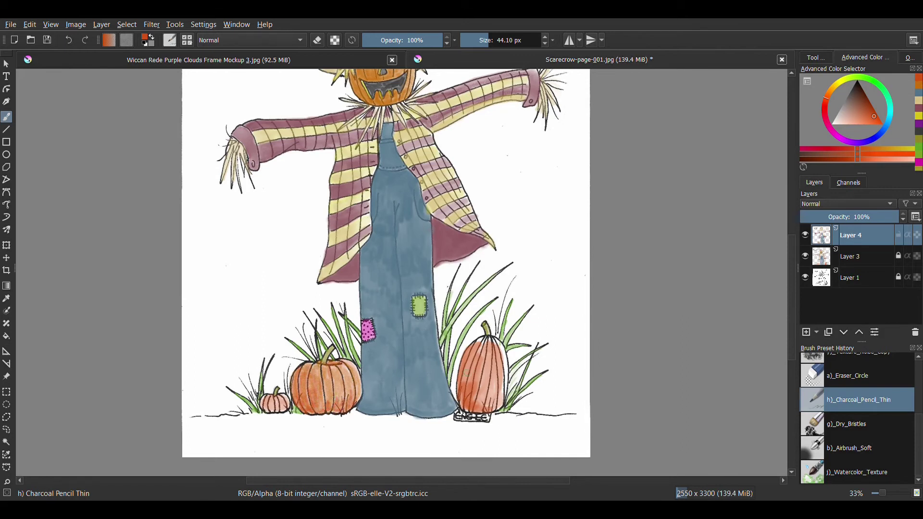
pyautogui.moveTo(495, 353)
pyautogui.mouseDown()
pyautogui.moveTo(487, 394)
pyautogui.moveTo(503, 394)
pyautogui.mouseUp()
pyautogui.scroll(3, 856, 409)
pyautogui.click(819, 365)
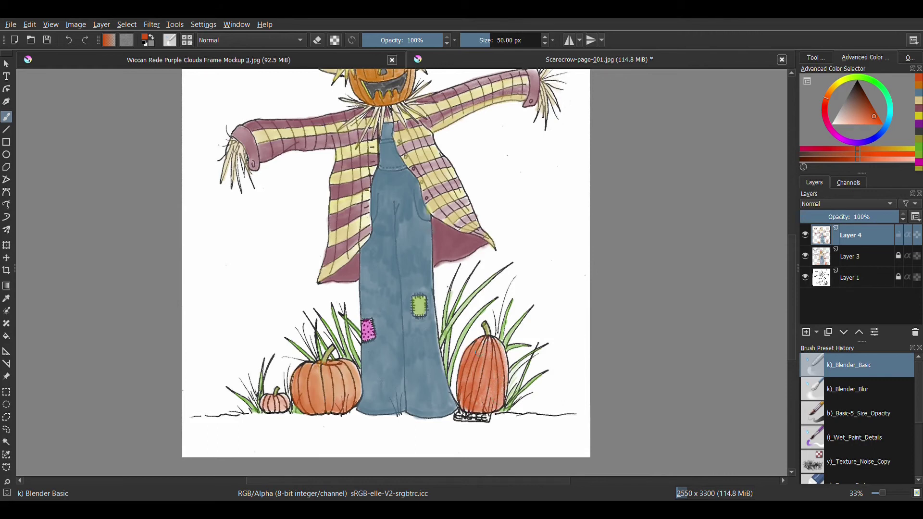
# Resize Charcoal Pencil Thin to about 16 px, then return to Blender Basic.
pyautogui.scroll(-3, 822, 402)
pyautogui.click(821, 402)
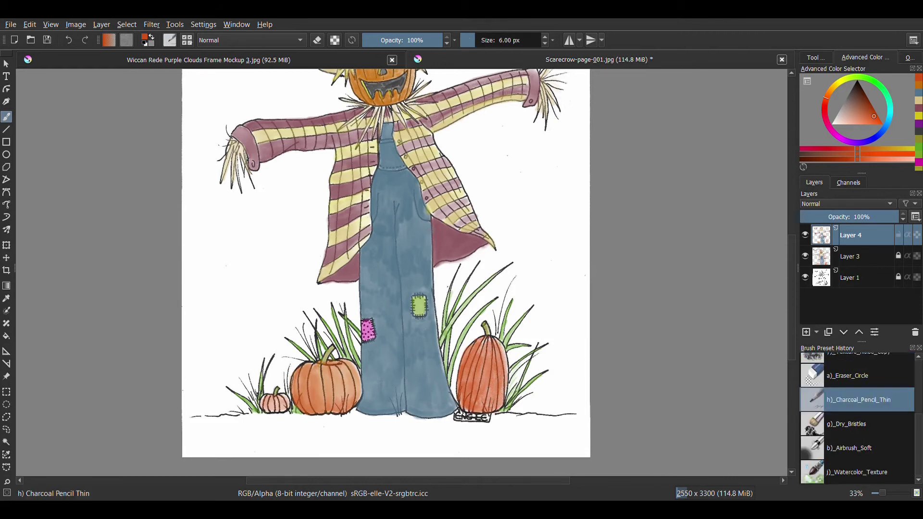
pyautogui.moveTo(484, 41); pyautogui.dragTo(497, 41)
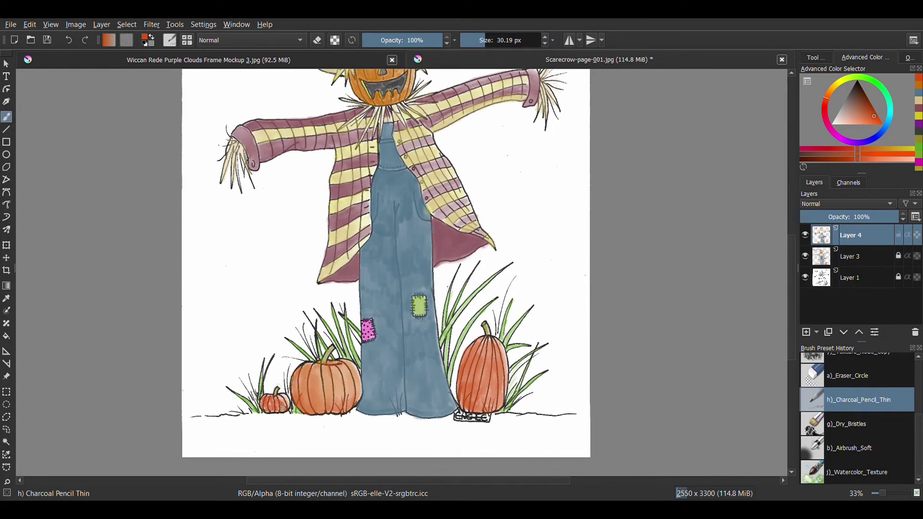
pyautogui.scroll(3, 821, 414)
pyautogui.click(821, 365)
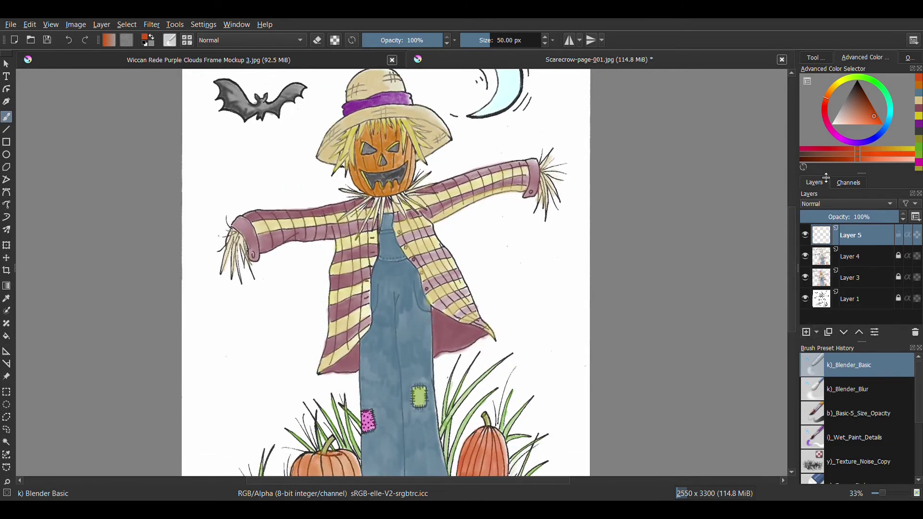
# Paint dark purple sky beside the left hand, the lower-left background and the small pumpkin.
pyautogui.moveTo(224, 359)
pyautogui.mouseDown()
pyautogui.moveTo(207, 332)
pyautogui.moveTo(202, 259)
pyautogui.mouseUp()
pyautogui.moveTo(192, 201)
pyautogui.mouseDown()
pyautogui.moveTo(230, 270)
pyautogui.moveTo(255, 288)
pyautogui.moveTo(289, 250)
pyautogui.moveTo(240, 278)
pyautogui.moveTo(326, 260)
pyautogui.moveTo(226, 336)
pyautogui.moveTo(288, 317)
pyautogui.moveTo(187, 423)
pyautogui.moveTo(212, 212)
pyautogui.mouseUp()
pyautogui.moveTo(192, 447)
pyautogui.mouseDown()
pyautogui.moveTo(298, 358)
pyautogui.moveTo(226, 404)
pyautogui.mouseUp()
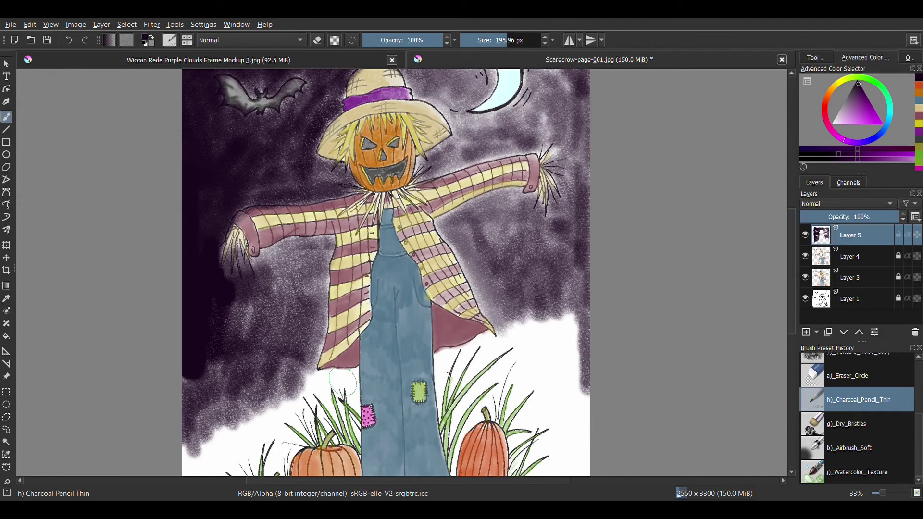
pyautogui.moveTo(567, 307)
pyautogui.mouseDown()
pyautogui.moveTo(513, 347)
pyautogui.moveTo(553, 337)
pyautogui.moveTo(580, 418)
pyautogui.mouseUp()
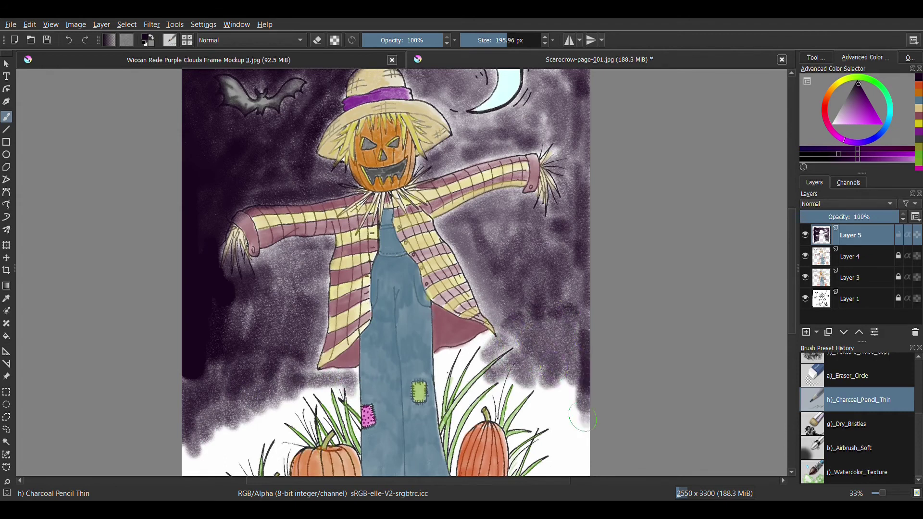
pyautogui.scroll(-5, 579, 418)
pyautogui.moveTo(194, 344)
pyautogui.mouseDown()
pyautogui.moveTo(236, 356)
pyautogui.moveTo(192, 255)
pyautogui.moveTo(259, 298)
pyautogui.moveTo(215, 319)
pyautogui.moveTo(278, 331)
pyautogui.moveTo(298, 302)
pyautogui.moveTo(211, 284)
pyautogui.mouseUp()
# Add dark strokes between the grass blades on the left and centre.
pyautogui.moveTo(311, 310); pyautogui.dragTo(307, 278)
pyautogui.moveTo(331, 307); pyautogui.dragTo(342, 262)
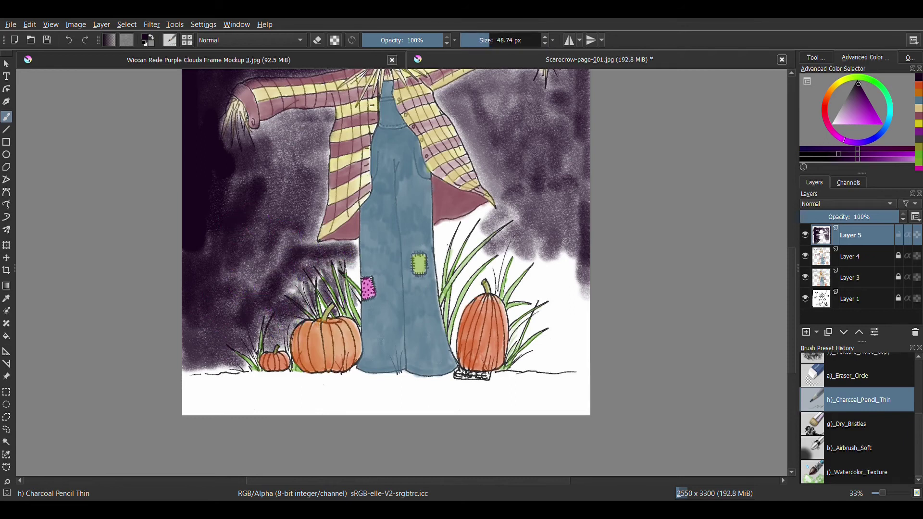
pyautogui.moveTo(442, 264); pyautogui.dragTo(449, 222)
pyautogui.moveTo(440, 291)
pyautogui.mouseDown()
pyautogui.moveTo(435, 226)
pyautogui.moveTo(462, 223)
pyautogui.mouseUp()
pyautogui.moveTo(450, 269)
pyautogui.mouseDown()
pyautogui.moveTo(483, 207)
pyautogui.moveTo(495, 204)
pyautogui.moveTo(488, 219)
pyautogui.mouseUp()
pyautogui.moveTo(452, 312); pyautogui.dragTo(483, 250)
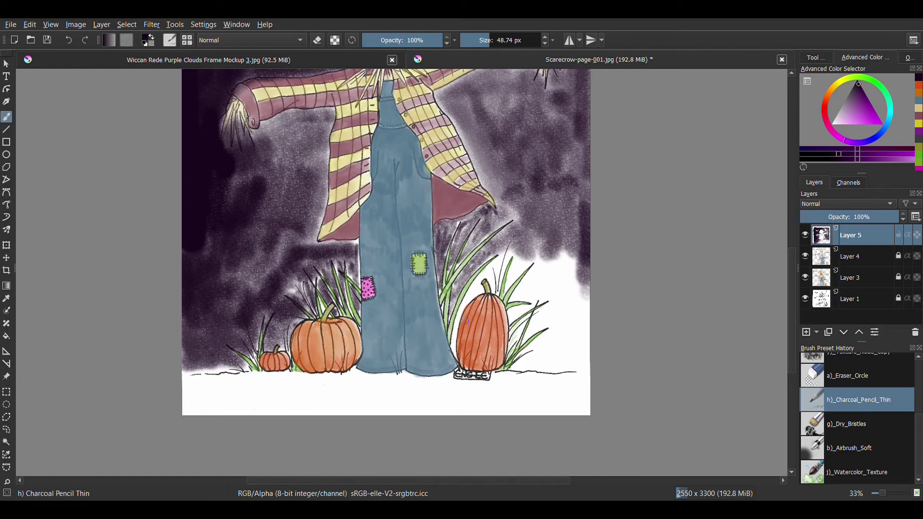
# Darken the gaps between the grass blades right of the tall pumpkin.
pyautogui.moveTo(454, 336); pyautogui.dragTo(510, 249)
pyautogui.moveTo(492, 290)
pyautogui.mouseDown()
pyautogui.moveTo(528, 252)
pyautogui.moveTo(541, 255)
pyautogui.mouseUp()
pyautogui.moveTo(509, 346); pyautogui.dragTo(534, 303)
pyautogui.moveTo(510, 364)
pyautogui.mouseDown()
pyautogui.moveTo(542, 334)
pyautogui.moveTo(550, 303)
pyautogui.mouseUp()
pyautogui.moveTo(531, 337)
pyautogui.mouseDown()
pyautogui.moveTo(552, 305)
pyautogui.moveTo(523, 295)
pyautogui.moveTo(544, 260)
pyautogui.mouseUp()
pyautogui.moveTo(530, 293); pyautogui.dragTo(554, 256)
# Shade the white area right of the pumpkin dark purple with a 118 px brush.
pyautogui.moveTo(508, 40); pyautogui.dragTo(529, 40)
pyautogui.moveTo(553, 291); pyautogui.dragTo(587, 250)
pyautogui.moveTo(543, 332); pyautogui.dragTo(588, 279)
pyautogui.moveTo(512, 368)
pyautogui.mouseDown()
pyautogui.moveTo(570, 308)
pyautogui.moveTo(584, 307)
pyautogui.mouseUp()
pyautogui.scroll(-2, 557, 312)
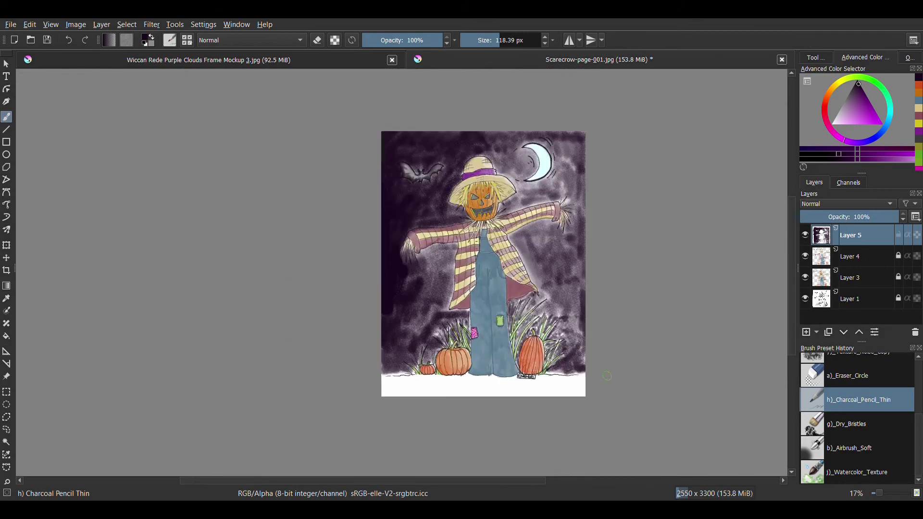
pyautogui.scroll(1, 557, 312)
# With a 118 px Blender Basic, smooth the sky near the moon, the left background and the grass.
pyautogui.scroll(5, 855, 418)
pyautogui.click(816, 370)
pyautogui.moveTo(510, 40); pyautogui.dragTo(528, 40)
pyautogui.moveTo(529, 79); pyautogui.dragTo(542, 72)
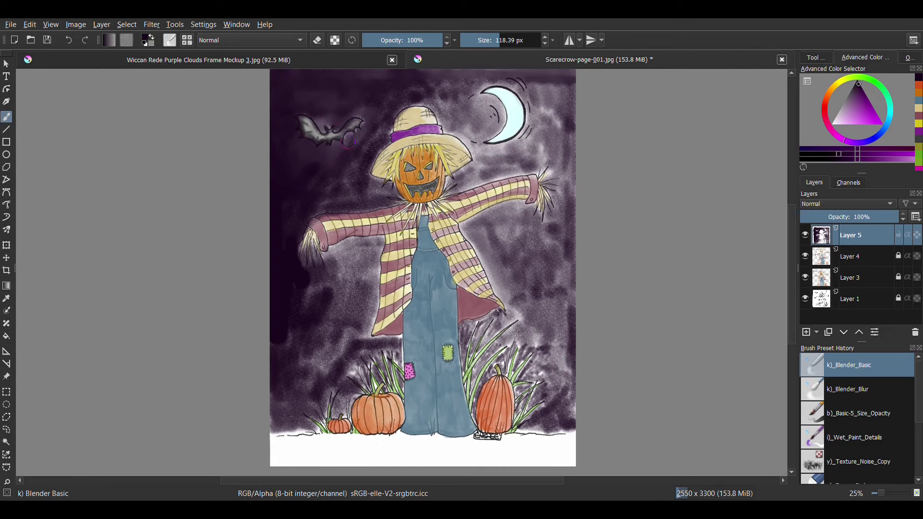
pyautogui.moveTo(312, 277)
pyautogui.mouseDown()
pyautogui.moveTo(348, 307)
pyautogui.moveTo(339, 403)
pyautogui.moveTo(391, 339)
pyautogui.mouseUp()
pyautogui.moveTo(464, 370)
pyautogui.mouseDown()
pyautogui.moveTo(485, 332)
pyautogui.moveTo(485, 375)
pyautogui.moveTo(519, 380)
pyautogui.moveTo(548, 419)
pyautogui.moveTo(510, 325)
pyautogui.moveTo(558, 413)
pyautogui.moveTo(562, 336)
pyautogui.moveTo(500, 319)
pyautogui.moveTo(469, 231)
pyautogui.moveTo(474, 216)
pyautogui.moveTo(519, 212)
pyautogui.moveTo(509, 291)
pyautogui.moveTo(562, 230)
pyautogui.moveTo(553, 86)
pyautogui.moveTo(528, 125)
pyautogui.moveTo(565, 170)
pyautogui.mouseUp()
# Smooth the speckled sky around the moon, hat and pumpkin head, then pick an orange-brown colour.
pyautogui.moveTo(422, 84)
pyautogui.mouseDown()
pyautogui.moveTo(418, 105)
pyautogui.moveTo(500, 79)
pyautogui.moveTo(490, 134)
pyautogui.moveTo(452, 121)
pyautogui.moveTo(471, 164)
pyautogui.moveTo(519, 173)
pyautogui.moveTo(532, 115)
pyautogui.moveTo(483, 161)
pyautogui.mouseUp()
pyautogui.moveTo(377, 146)
pyautogui.mouseDown()
pyautogui.moveTo(317, 202)
pyautogui.moveTo(394, 192)
pyautogui.moveTo(368, 195)
pyautogui.mouseUp()
pyautogui.moveTo(398, 109); pyautogui.dragTo(372, 157)
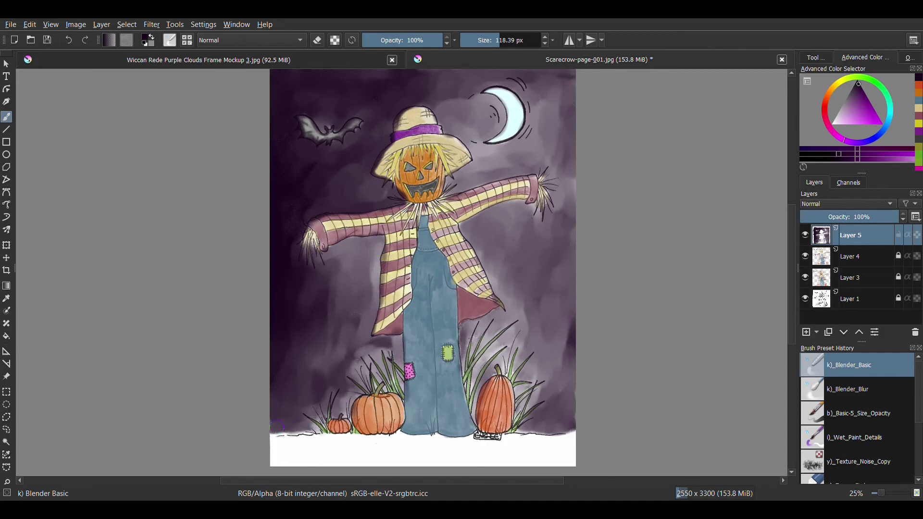
pyautogui.click(855, 103)
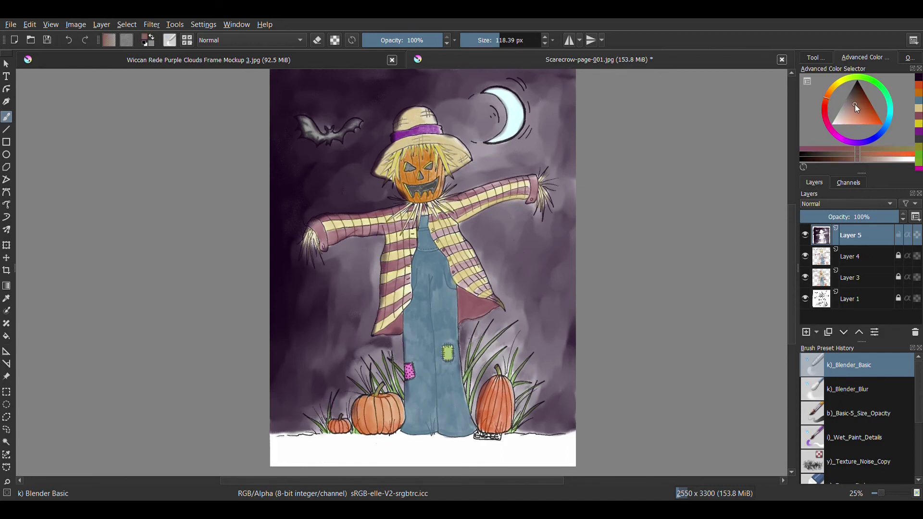
# Paint a near-black ground strip along the picture's bottom edge with Charcoal Pencil Thin.
pyautogui.click(831, 158)
pyautogui.scroll(-5, 865, 404)
pyautogui.click(861, 400)
pyautogui.moveTo(301, 460)
pyautogui.mouseDown()
pyautogui.moveTo(284, 452)
pyautogui.moveTo(346, 457)
pyautogui.moveTo(284, 442)
pyautogui.moveTo(574, 439)
pyautogui.mouseUp()
pyautogui.moveTo(418, 455)
pyautogui.mouseDown()
pyautogui.moveTo(351, 469)
pyautogui.moveTo(572, 447)
pyautogui.moveTo(408, 454)
pyautogui.mouseUp()
pyautogui.moveTo(491, 457); pyautogui.dragTo(279, 438)
pyautogui.moveTo(442, 443); pyautogui.dragTo(574, 442)
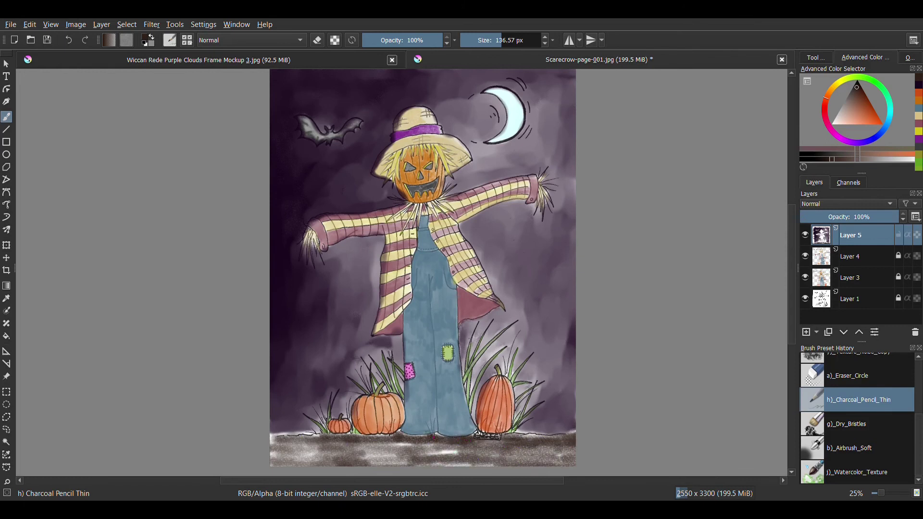
pyautogui.moveTo(307, 435); pyautogui.dragTo(413, 459)
pyautogui.moveTo(303, 455); pyautogui.dragTo(495, 457)
pyautogui.moveTo(356, 461); pyautogui.dragTo(272, 437)
pyautogui.moveTo(322, 457); pyautogui.dragTo(564, 452)
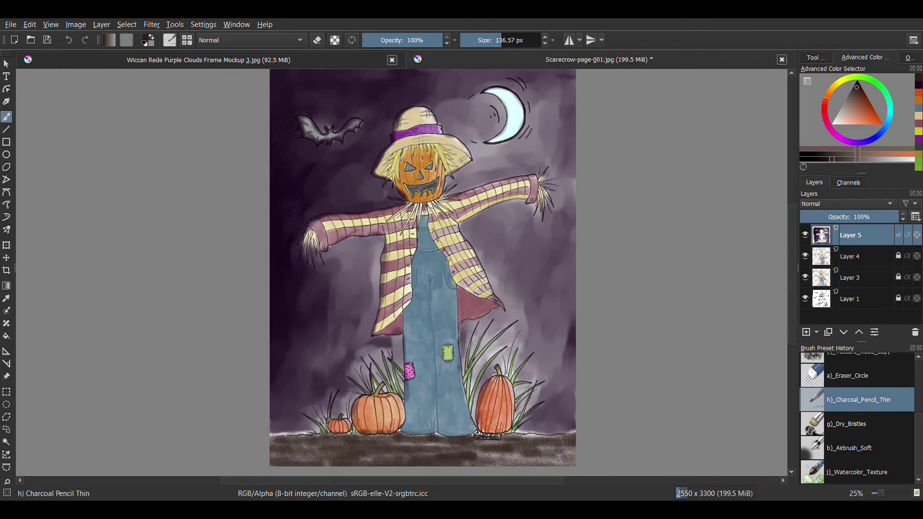
pyautogui.moveTo(481, 457); pyautogui.dragTo(574, 450)
# Soften the ground strip using Blender Basic at 184 px.
pyautogui.scroll(2, 855, 408)
pyautogui.click(819, 365)
pyautogui.moveTo(493, 40)
pyautogui.mouseDown()
pyautogui.moveTo(479, 40)
pyautogui.moveTo(491, 41)
pyautogui.mouseUp()
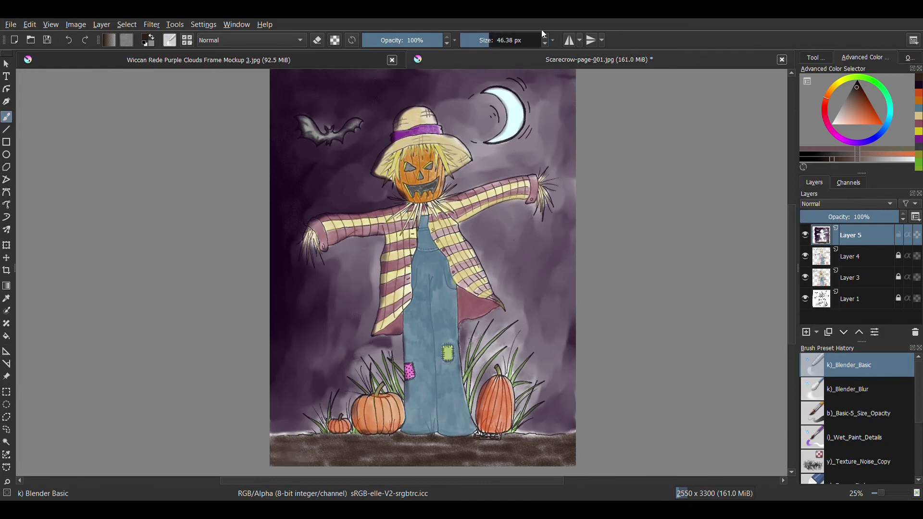
pyautogui.click(499, 40)
pyautogui.moveTo(283, 450); pyautogui.dragTo(567, 440)
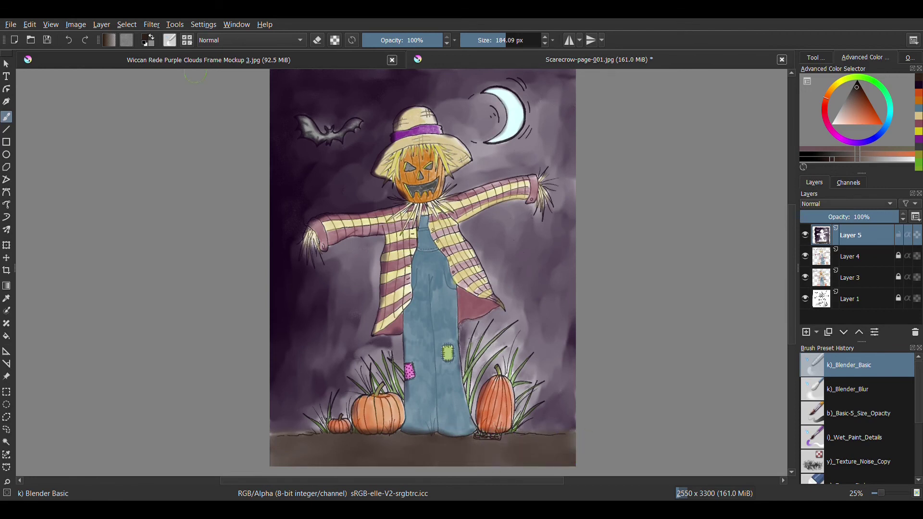
# Blend the purple background on the left, around the moon, and by the right grass and pumpkin.
pyautogui.moveTo(272, 350); pyautogui.dragTo(475, 248)
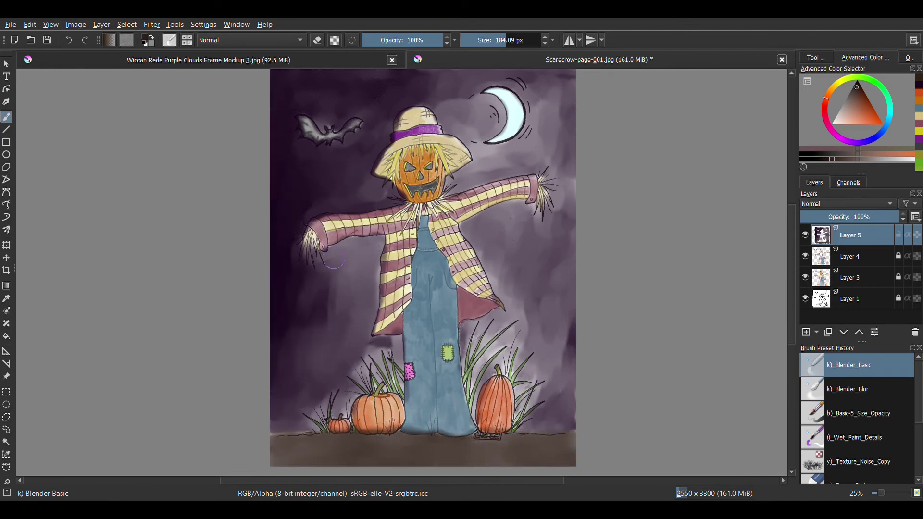
pyautogui.moveTo(534, 216)
pyautogui.mouseDown()
pyautogui.moveTo(536, 145)
pyautogui.moveTo(552, 259)
pyautogui.mouseUp()
pyautogui.moveTo(463, 339); pyautogui.dragTo(517, 396)
pyautogui.moveTo(534, 298)
pyautogui.mouseDown()
pyautogui.moveTo(514, 399)
pyautogui.moveTo(466, 413)
pyautogui.mouseUp()
pyautogui.moveTo(471, 336); pyautogui.dragTo(524, 283)
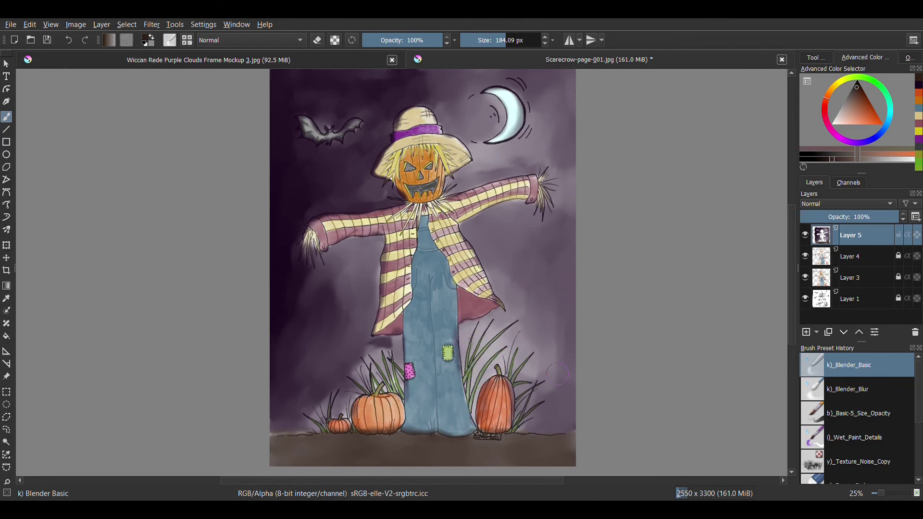
pyautogui.scroll(-3, 865, 454)
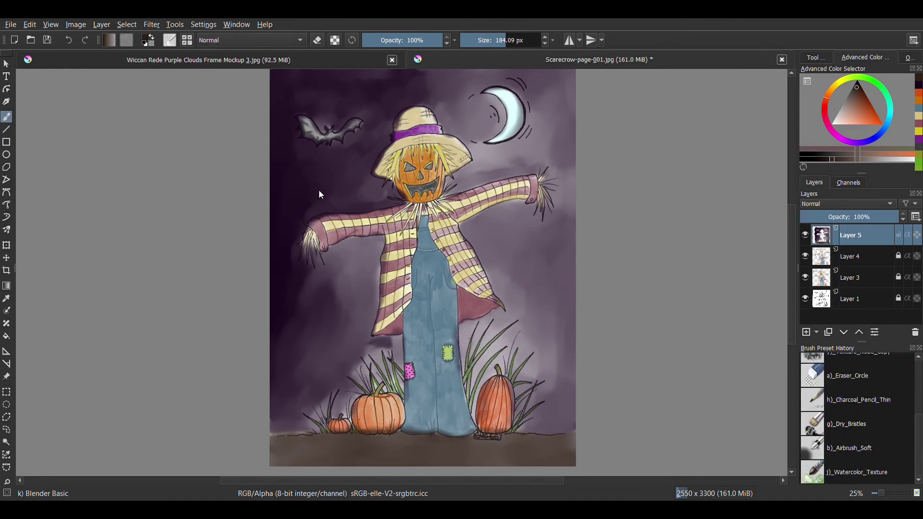
pyautogui.press('/')
# With the light teal Texture Spray, speckle the sky right of the moon and near the bat, undoing unwanted spray.
pyautogui.click(830, 122)
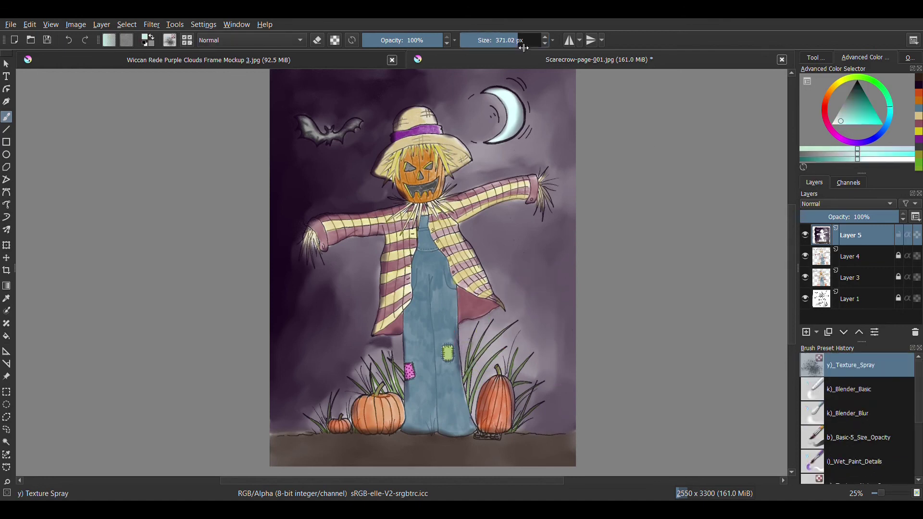
pyautogui.scroll(3, 423, 192)
pyautogui.moveTo(308, 183); pyautogui.dragTo(395, 154)
pyautogui.hotkey('ctrl', 'z')
pyautogui.moveTo(569, 183); pyautogui.dragTo(568, 202)
pyautogui.moveTo(353, 247)
pyautogui.mouseDown()
pyautogui.moveTo(332, 247)
pyautogui.moveTo(359, 214)
pyautogui.mouseUp()
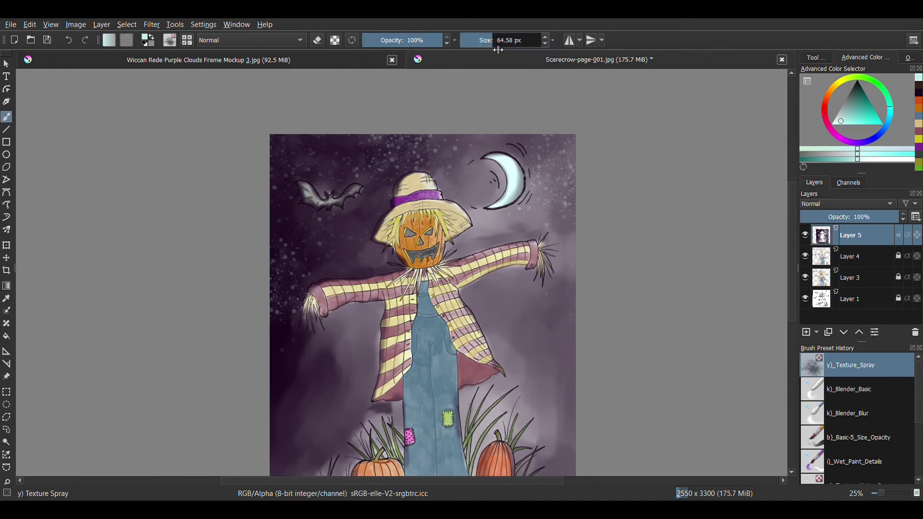
pyautogui.moveTo(330, 251); pyautogui.dragTo(347, 276)
# Enlarge the spray to about 141 px and scatter speckles around the moon and across the left sky.
pyautogui.moveTo(423, 288); pyautogui.dragTo(534, 284)
pyautogui.moveTo(475, 188)
pyautogui.mouseDown()
pyautogui.moveTo(553, 226)
pyautogui.moveTo(567, 289)
pyautogui.mouseUp()
pyautogui.moveTo(323, 341); pyautogui.dragTo(290, 384)
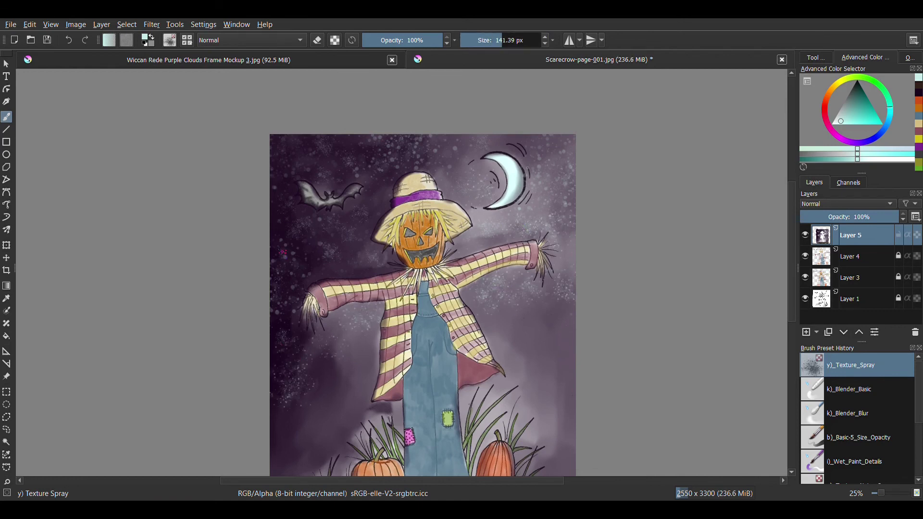
pyautogui.moveTo(288, 236); pyautogui.dragTo(331, 169)
pyautogui.moveTo(365, 202); pyautogui.dragTo(329, 242)
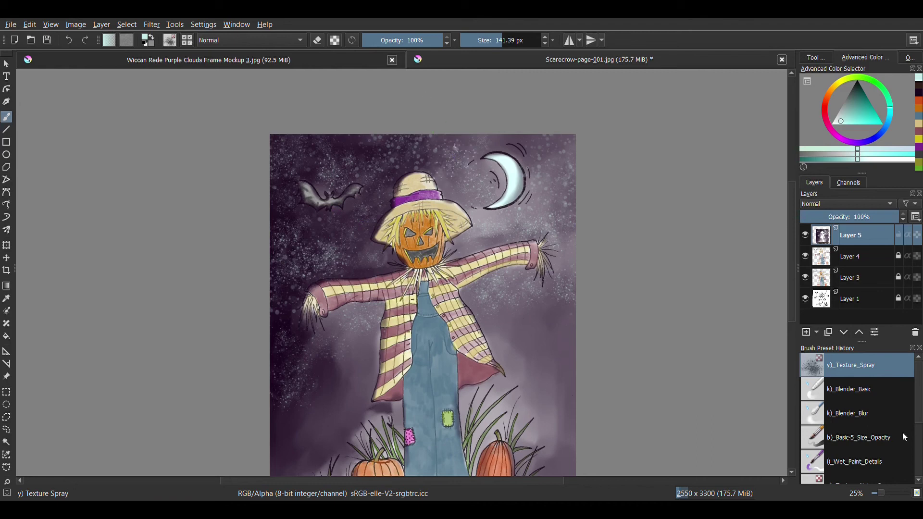
pyautogui.scroll(-1, 856, 432)
pyautogui.click(855, 471)
pyautogui.scroll(1, 856, 432)
pyautogui.hotkey('ctrl', '+')
pyautogui.hotkey('ctrl', '+')
# Paint a soft airbrush glow at about 91 px around the crescent moon and nearby sky.
pyautogui.moveTo(534, 34); pyautogui.dragTo(495, 38)
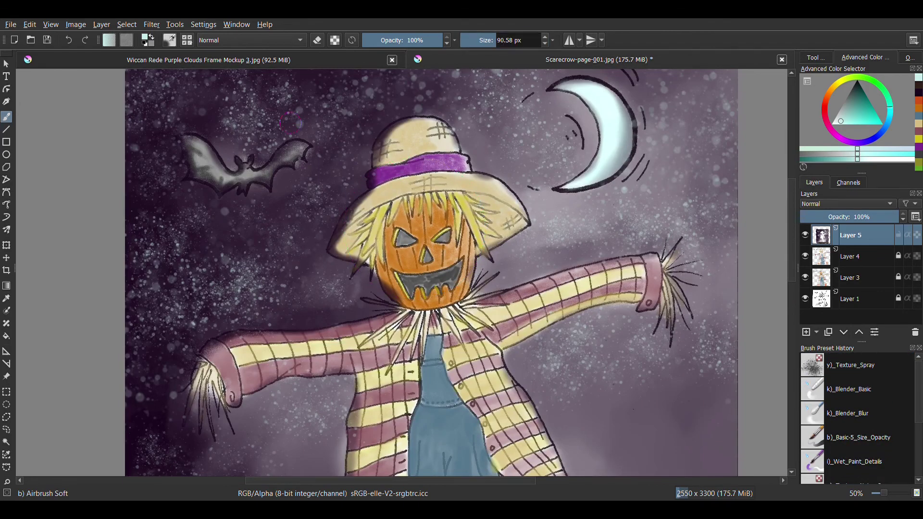
pyautogui.click(301, 110)
pyautogui.click(301, 126)
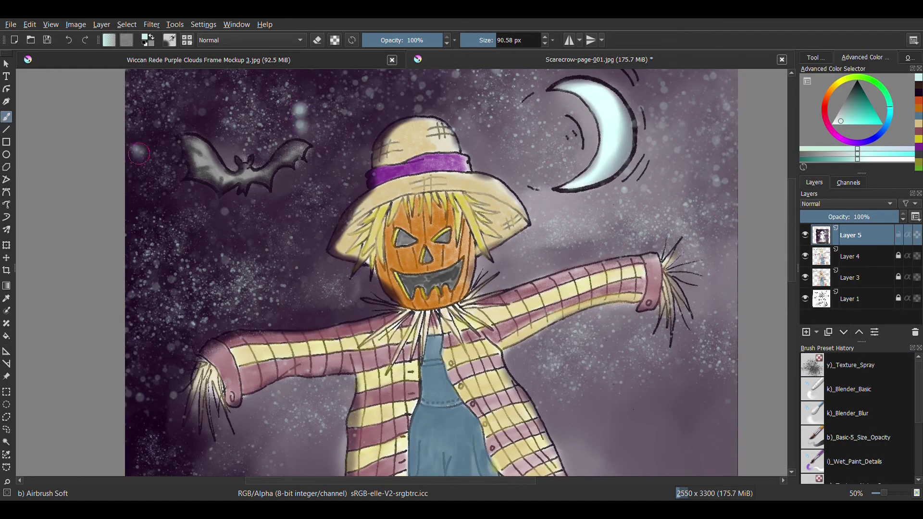
pyautogui.click(172, 98)
pyautogui.moveTo(552, 99)
pyautogui.mouseDown()
pyautogui.moveTo(579, 96)
pyautogui.moveTo(541, 187)
pyautogui.moveTo(589, 72)
pyautogui.moveTo(564, 197)
pyautogui.moveTo(543, 190)
pyautogui.mouseUp()
pyautogui.moveTo(481, 269); pyautogui.dragTo(586, 289)
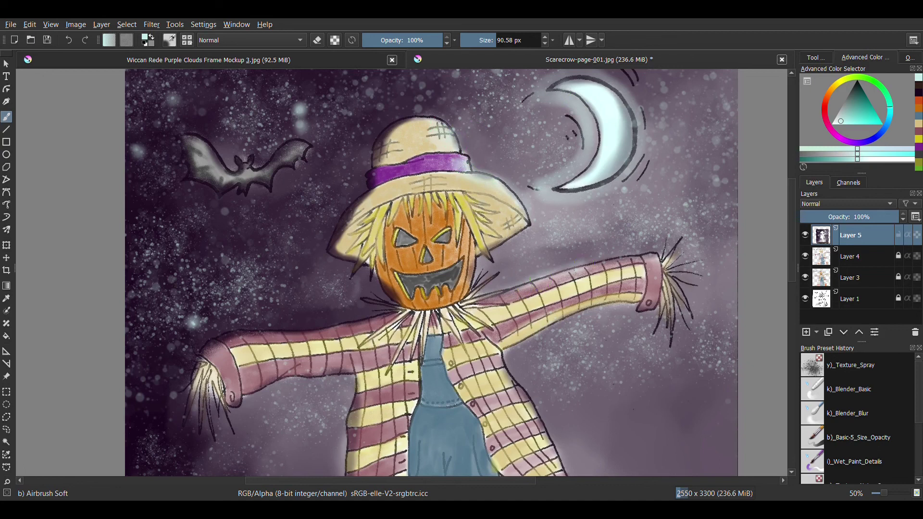
pyautogui.moveTo(300, 147)
pyautogui.mouseDown()
pyautogui.moveTo(250, 178)
pyautogui.moveTo(245, 195)
pyautogui.mouseUp()
# Lighten the areas around the large and small pumpkins with the soft airbrush.
pyautogui.scroll(-5, 787, 89)
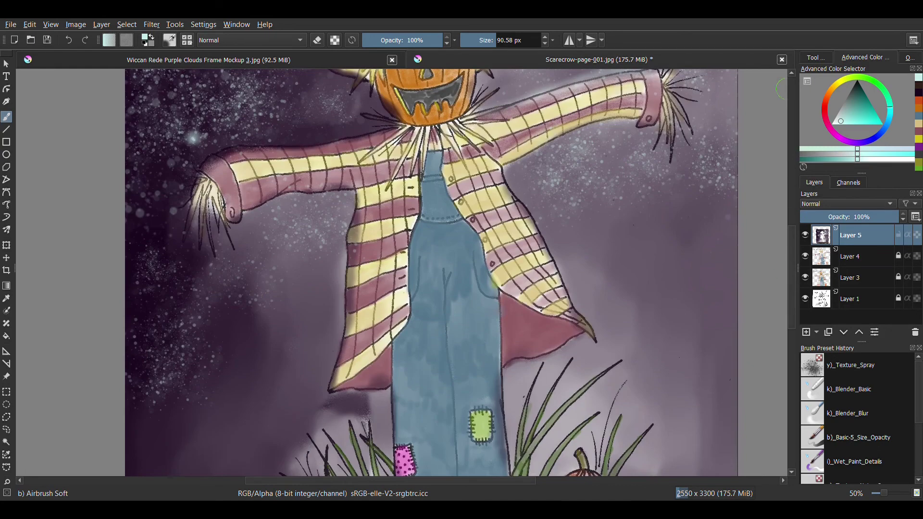
pyautogui.scroll(-3, 553, 240)
pyautogui.scroll(-3, 553, 241)
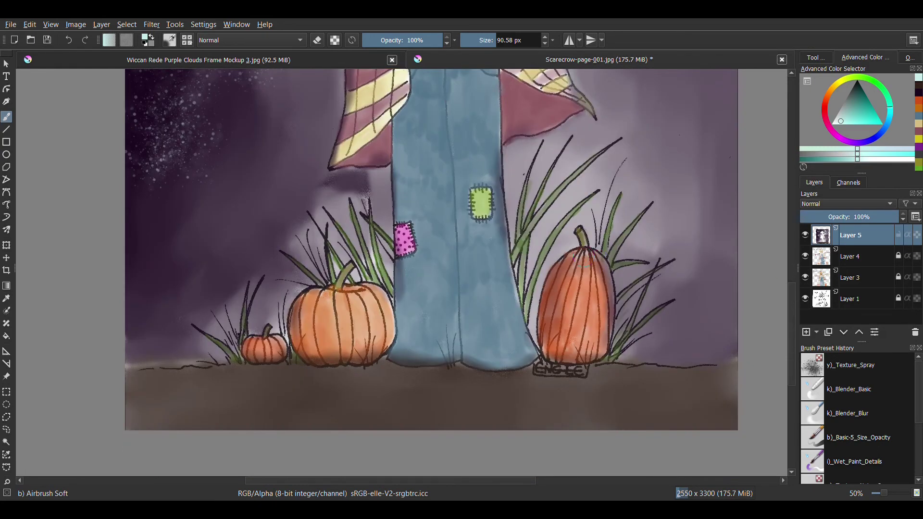
pyautogui.moveTo(344, 289); pyautogui.dragTo(387, 301)
pyautogui.moveTo(269, 334); pyautogui.dragTo(284, 344)
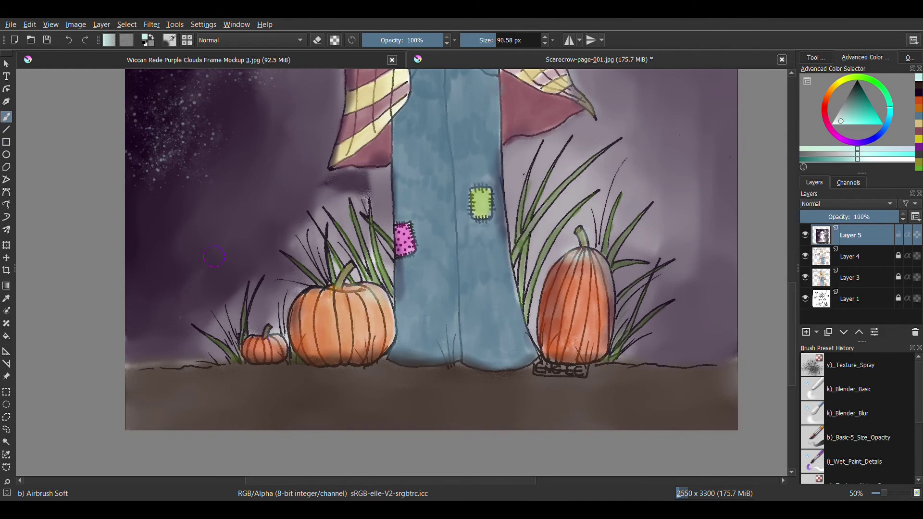
pyautogui.scroll(-3, 541, 372)
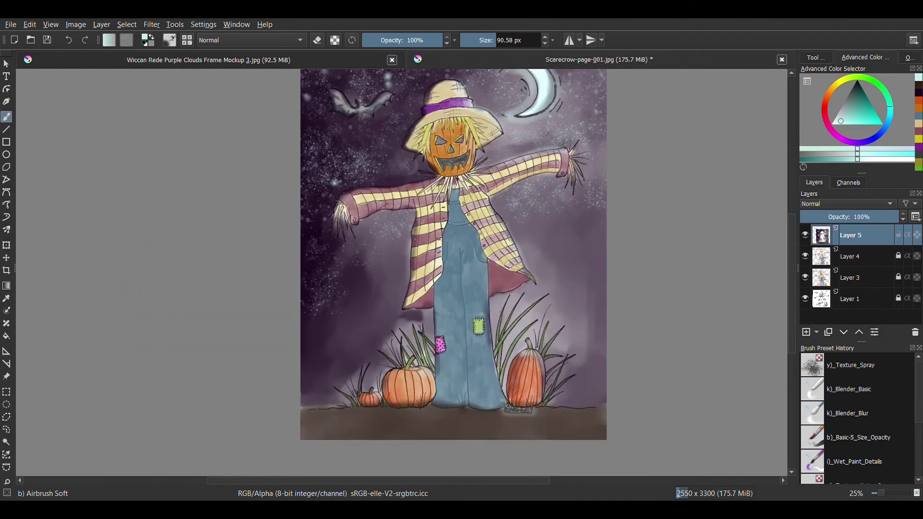
# Speckle the left, right and lower-left sky edges with Texture Spray enlarged to about 286 px.
pyautogui.press('/')
pyautogui.moveTo(572, 239); pyautogui.dragTo(597, 232)
pyautogui.moveTo(322, 365); pyautogui.dragTo(385, 284)
pyautogui.moveTo(572, 303); pyautogui.dragTo(601, 217)
pyautogui.moveTo(606, 164); pyautogui.dragTo(596, 192)
pyautogui.moveTo(596, 327); pyautogui.dragTo(584, 395)
pyautogui.moveTo(375, 336); pyautogui.dragTo(355, 353)
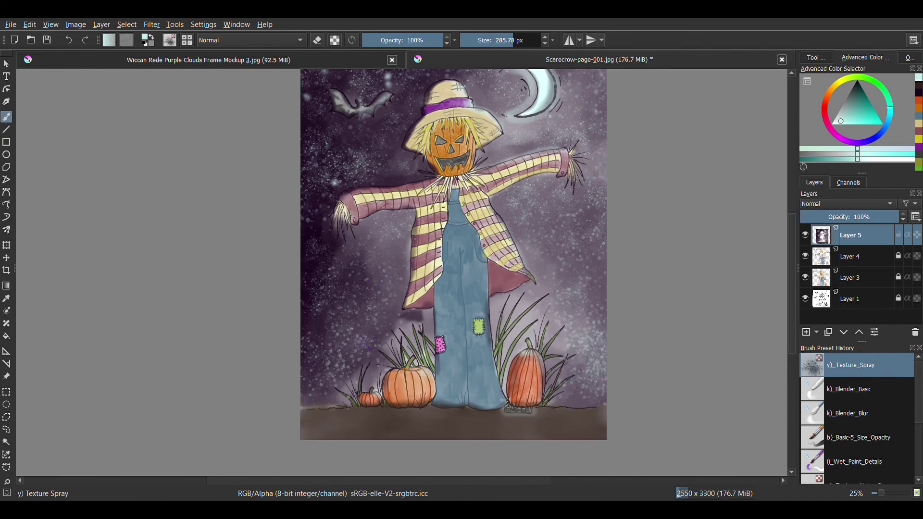
pyautogui.scroll(-1, 343, 326)
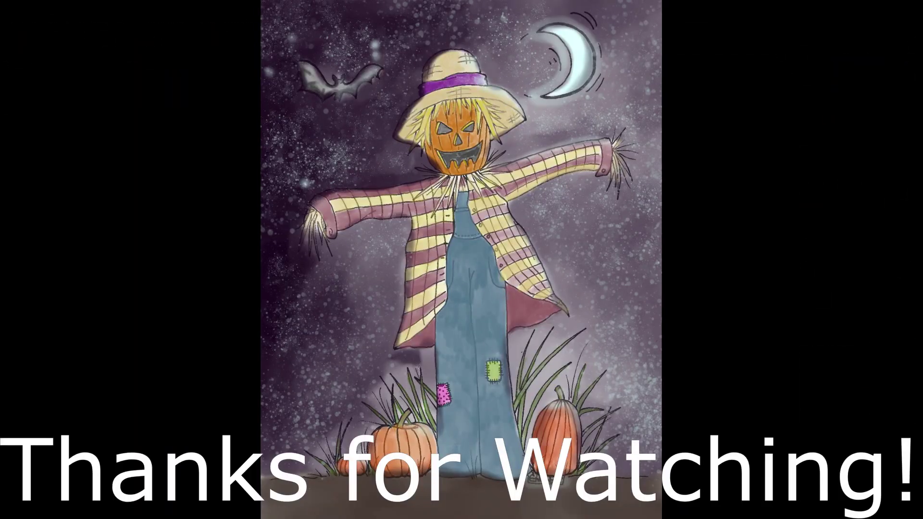